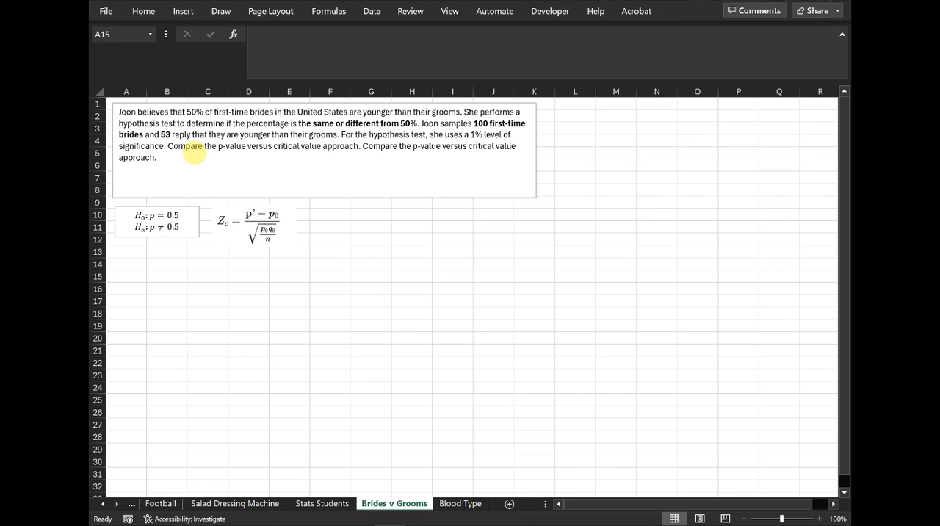
Step: Delete the duplicated sentence "Compare the p-value versus critical value approach." at the end of the problem text box
{"action": "left_click", "coordinate": [185, 156]}
{"action": "left_click_drag", "start_coordinate": [185, 156], "coordinate": [363, 144]}
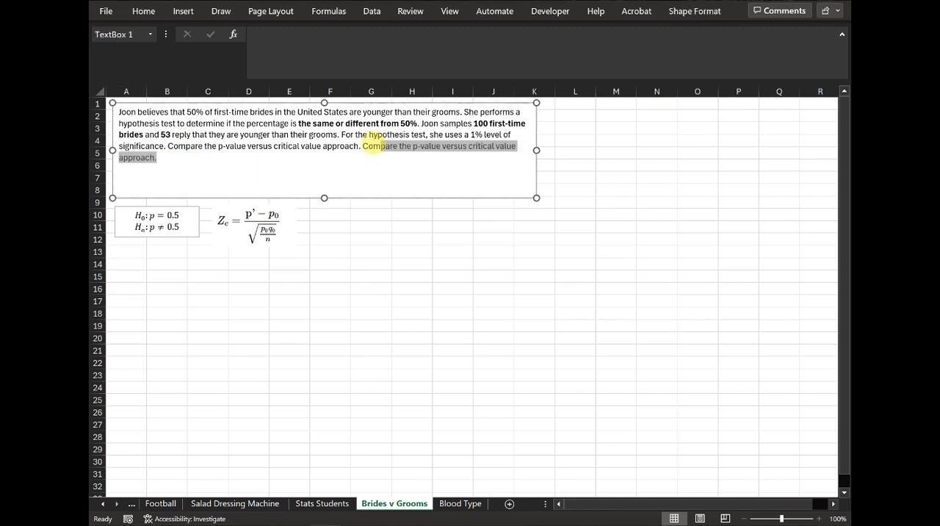
{"action": "key", "text": "Delete"}
{"action": "left_click", "coordinate": [341, 350]}
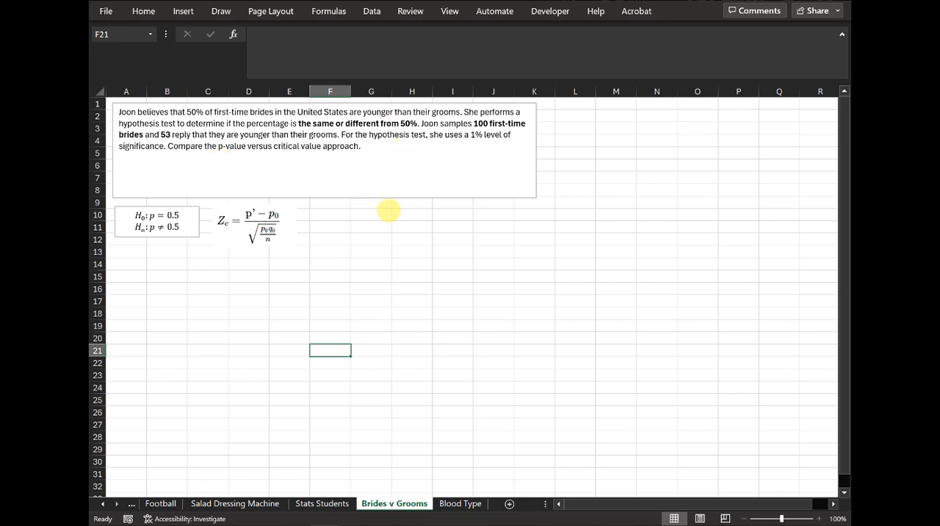
Step: Enter the heading "Data" in A14 and, in the row below, the label "p_0" with the value 0.5 in B15
{"action": "left_click", "coordinate": [145, 260]}
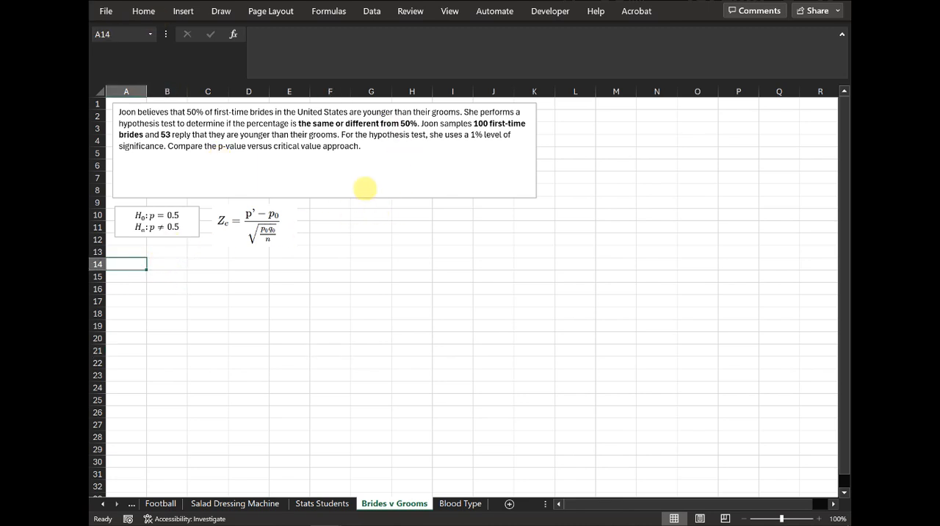
{"action": "type", "text": "Data"}
{"action": "key", "text": "Return"}
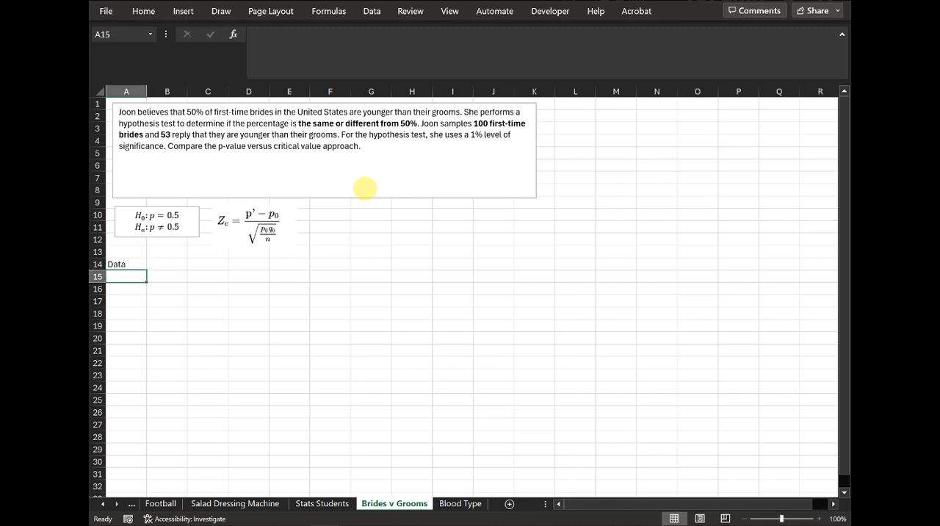
{"action": "type", "text": "p"}
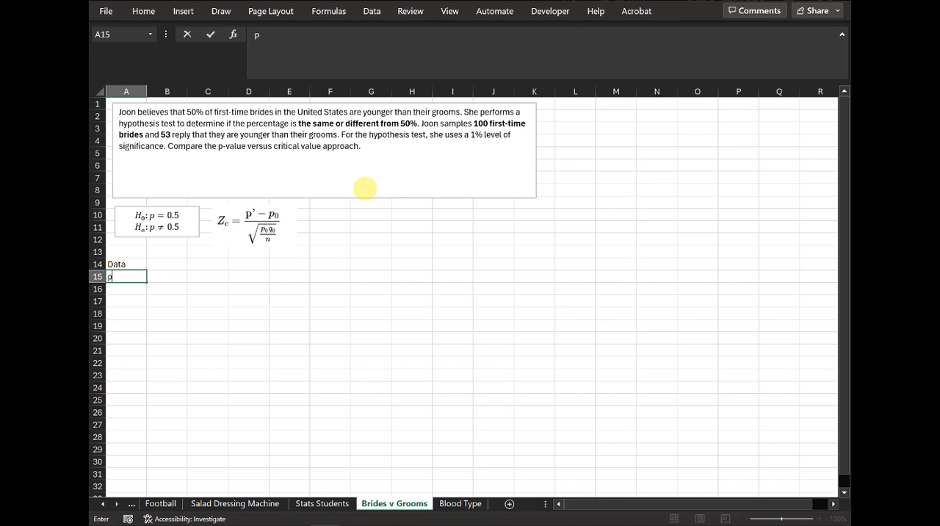
{"action": "type", "text": "_0"}
{"action": "key", "text": "Return"}
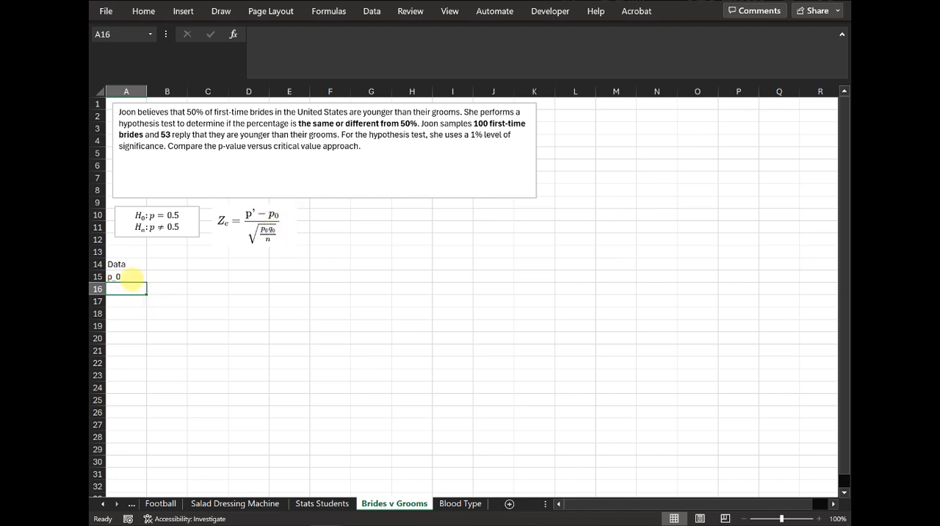
{"action": "left_click", "coordinate": [172, 274]}
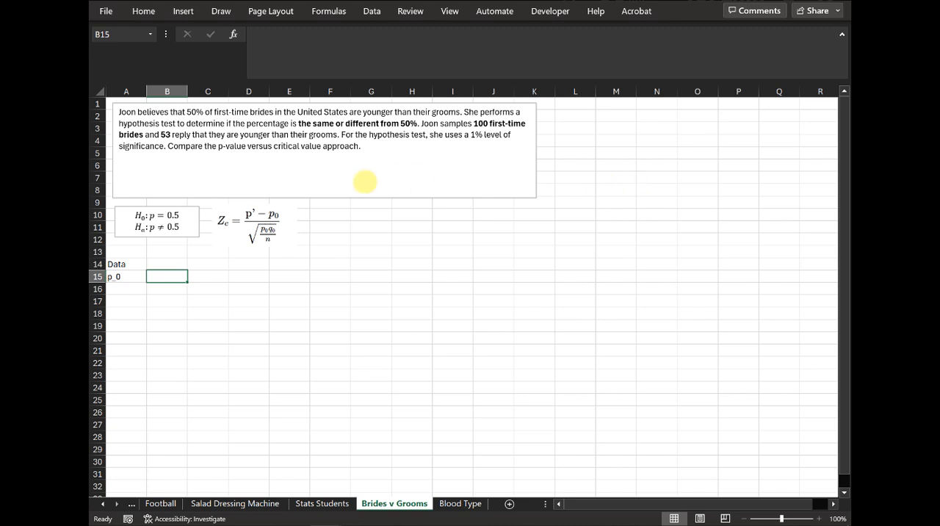
{"action": "type", "text": "0.5"}
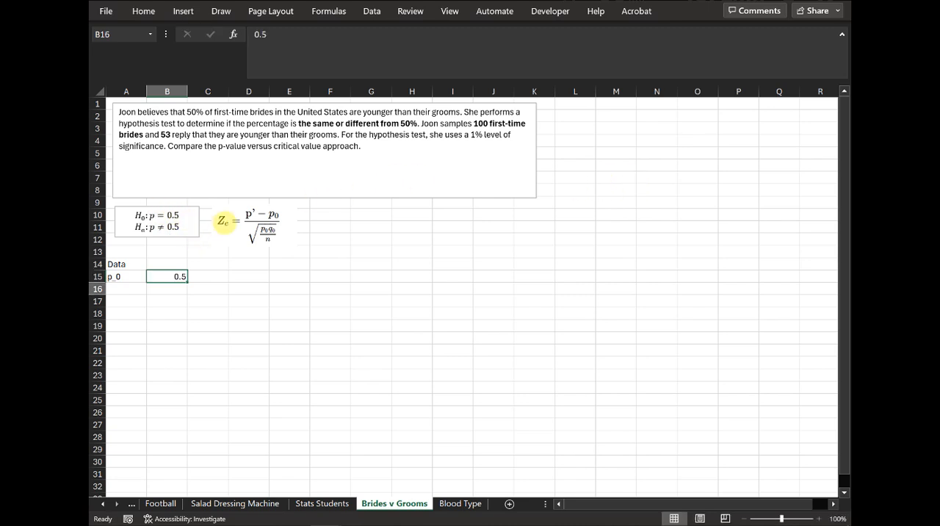
{"action": "key", "text": "Return"}
{"action": "key", "text": "Left"}
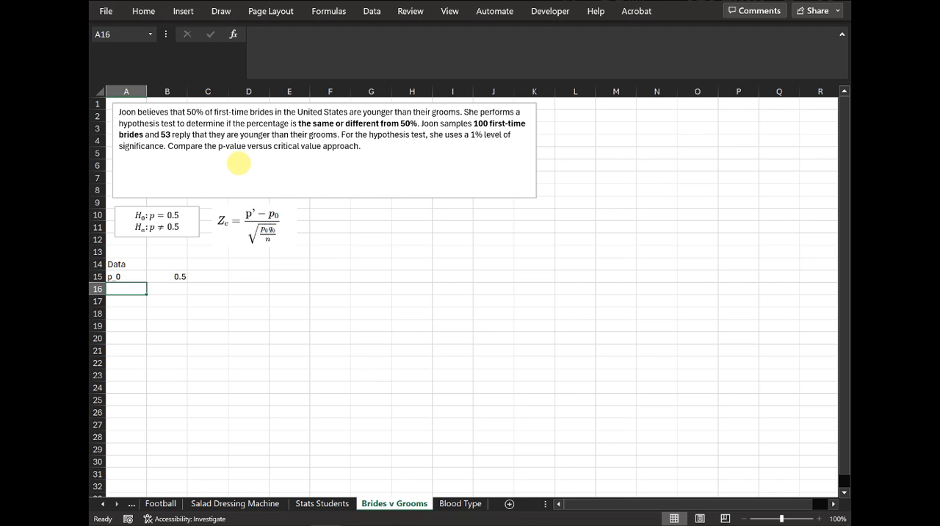
Step: Add the row labels x, n and p' in cells A16 to A18
{"action": "type", "text": "x"}
{"action": "key", "text": "Return"}
{"action": "type", "text": "n"}
{"action": "key", "text": "Return"}
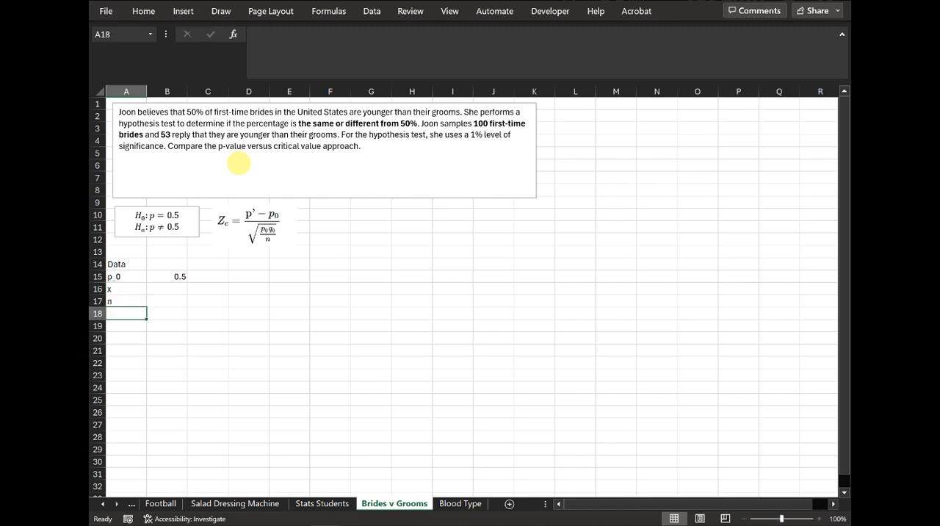
{"action": "type", "text": "p'"}
{"action": "key", "text": "Up"}
{"action": "key", "text": "Up"}
Step: Enter 53 for x in B16 and 100 for n in B17
{"action": "key", "text": "Right"}
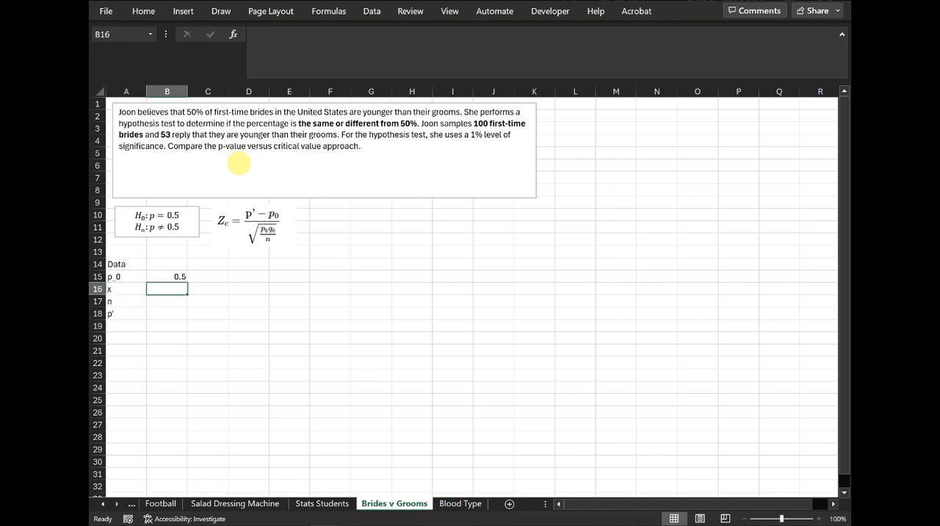
{"action": "type", "text": "53"}
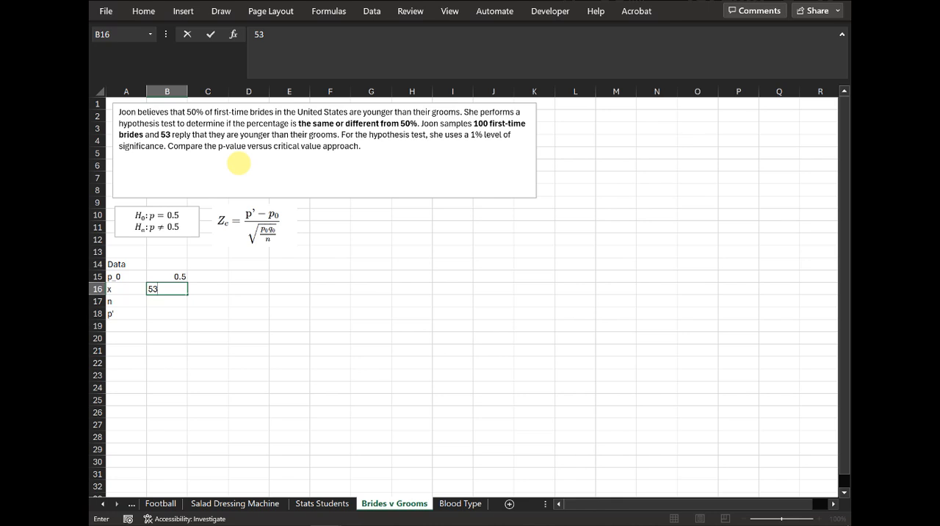
{"action": "key", "text": "Return"}
{"action": "type", "text": "100"}
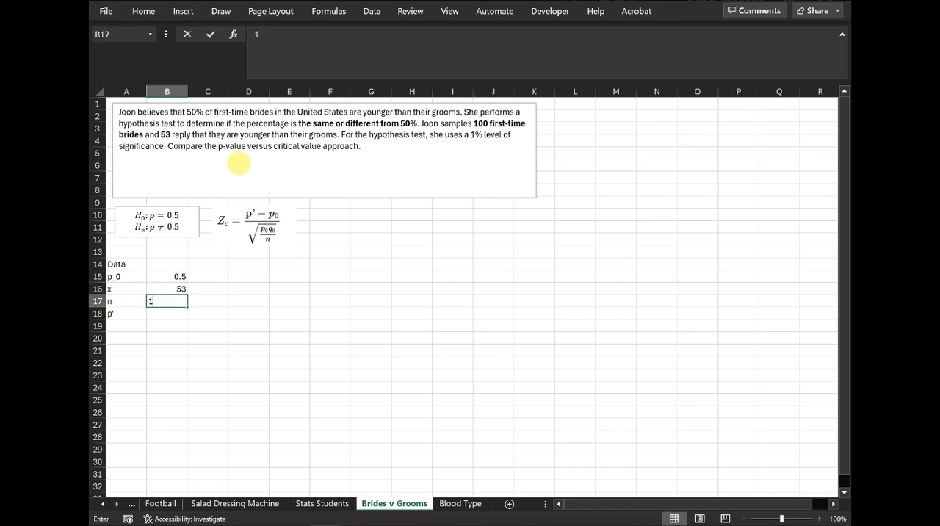
{"action": "key", "text": "Return"}
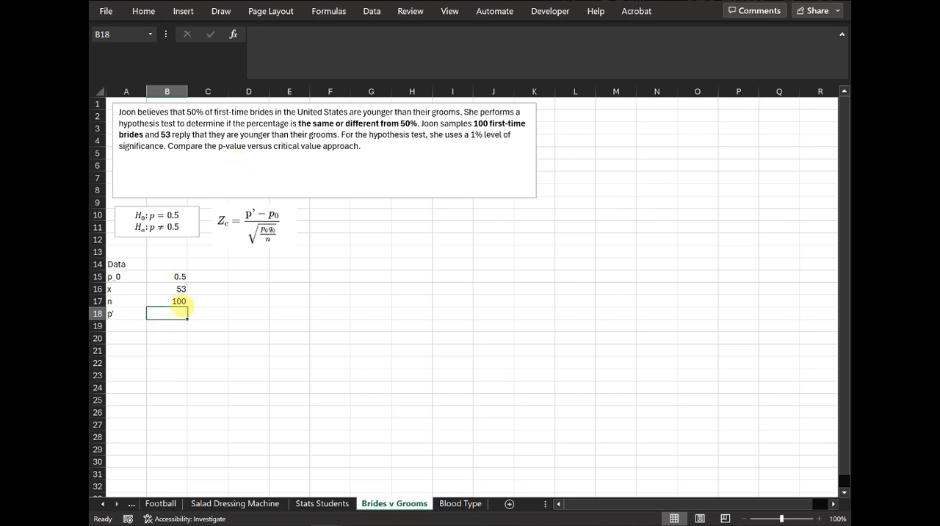
Step: Calculate the sample proportion p' in B18 by dividing x by n with =B16/B17
{"action": "type", "text": "="}
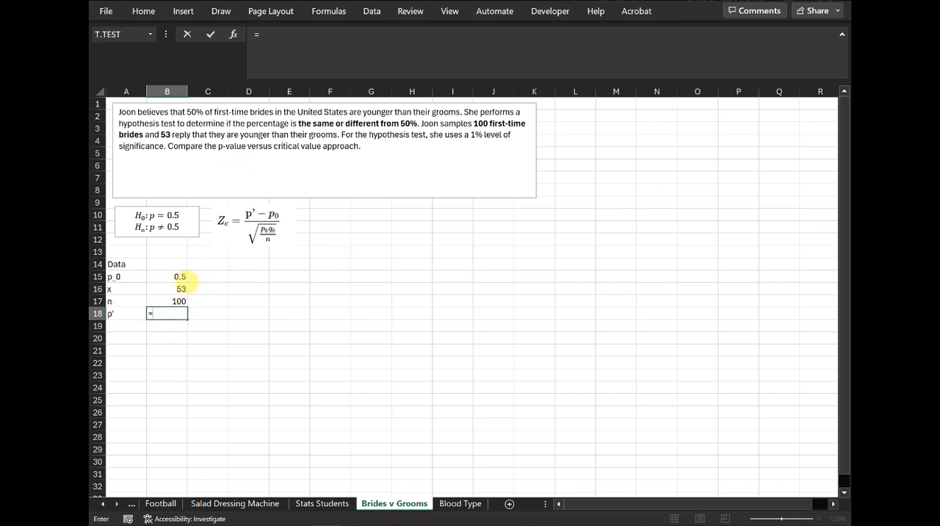
{"action": "left_click", "coordinate": [182, 289]}
{"action": "type", "text": "/"}
{"action": "key", "text": "Up"}
{"action": "key", "text": "Return"}
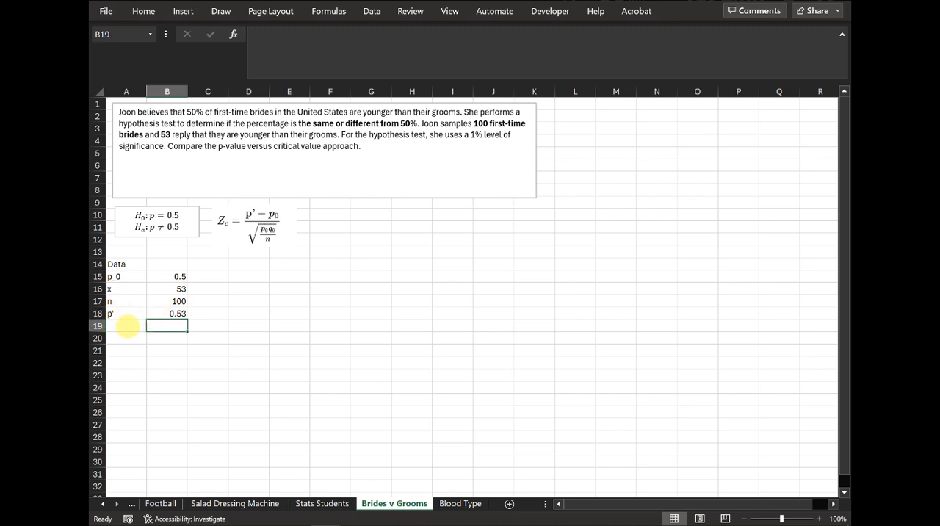
Step: Label cell A19 "test stat"
{"action": "left_click", "coordinate": [130, 325]}
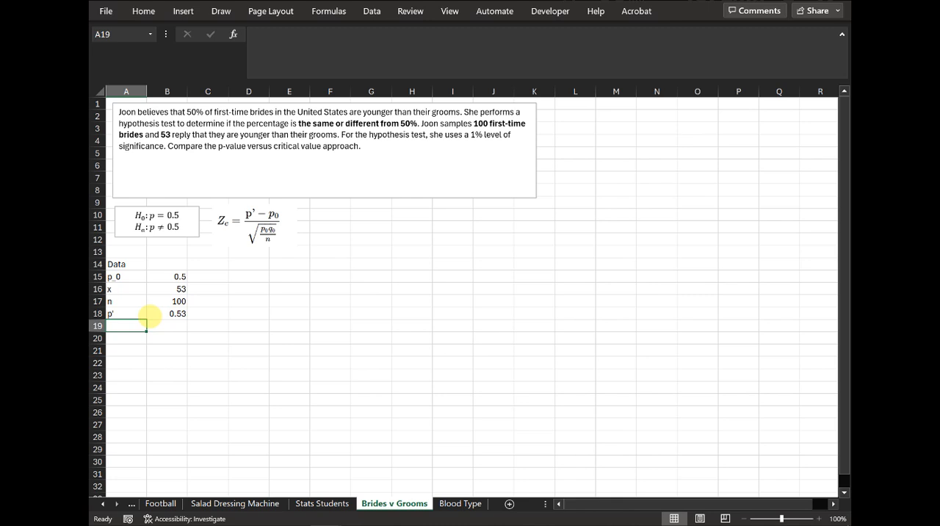
{"action": "type", "text": "test stat"}
{"action": "key", "text": "Return"}
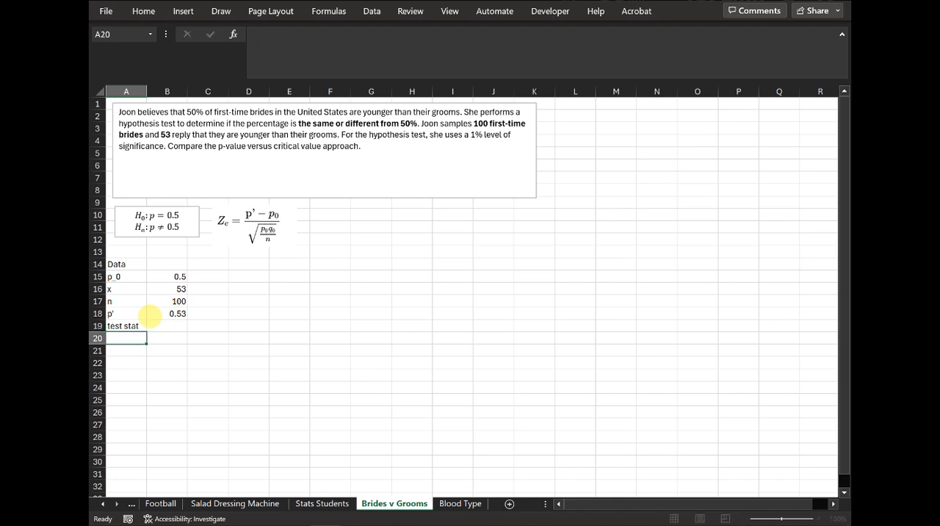
Step: Calculate the z test statistic in B19 with the formula =(B18-B15)/SQRT(B15*(1-B15)/B17)
{"action": "left_click", "coordinate": [179, 326]}
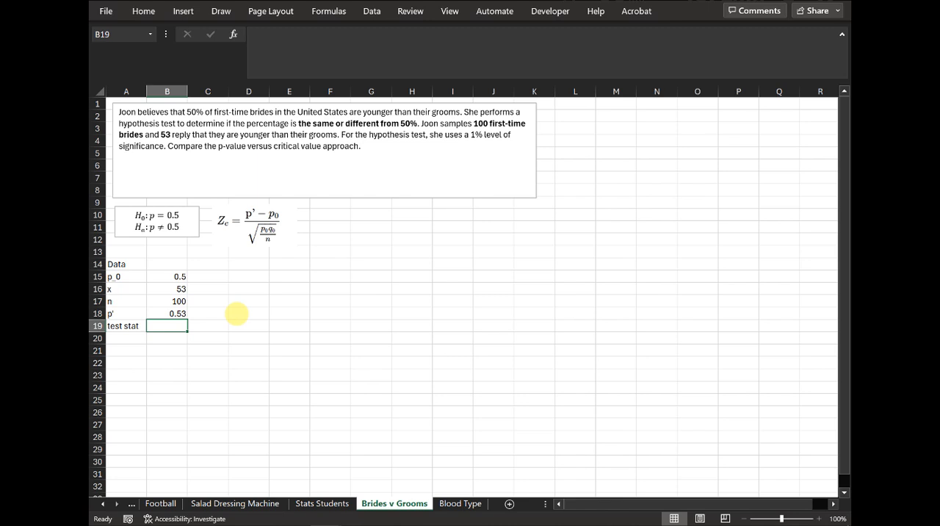
{"action": "type", "text": "=("}
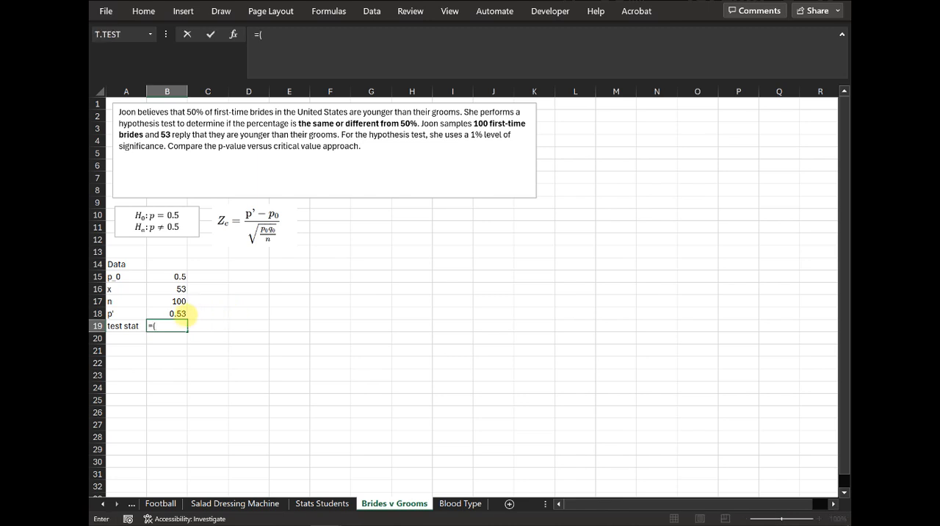
{"action": "left_click", "coordinate": [179, 313]}
{"action": "type", "text": "-"}
{"action": "left_click", "coordinate": [178, 275]}
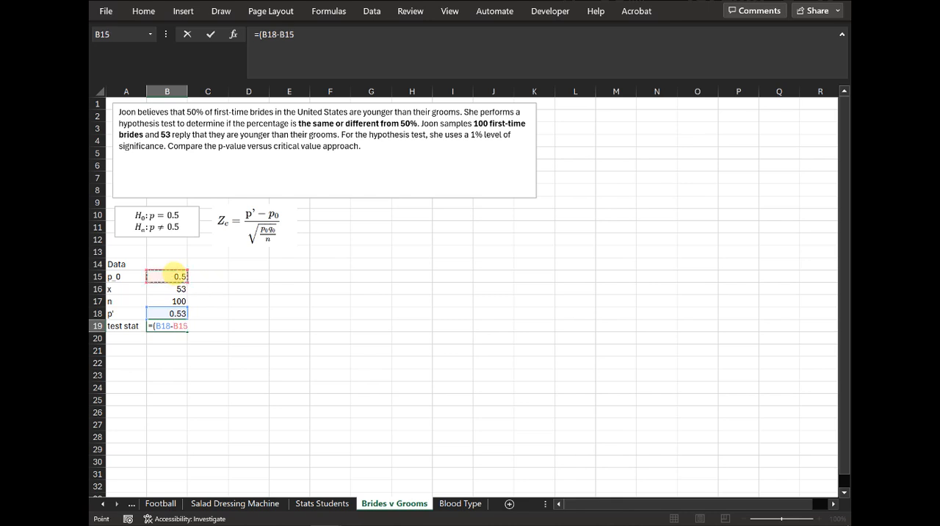
{"action": "type", "text": ")/sqrt"}
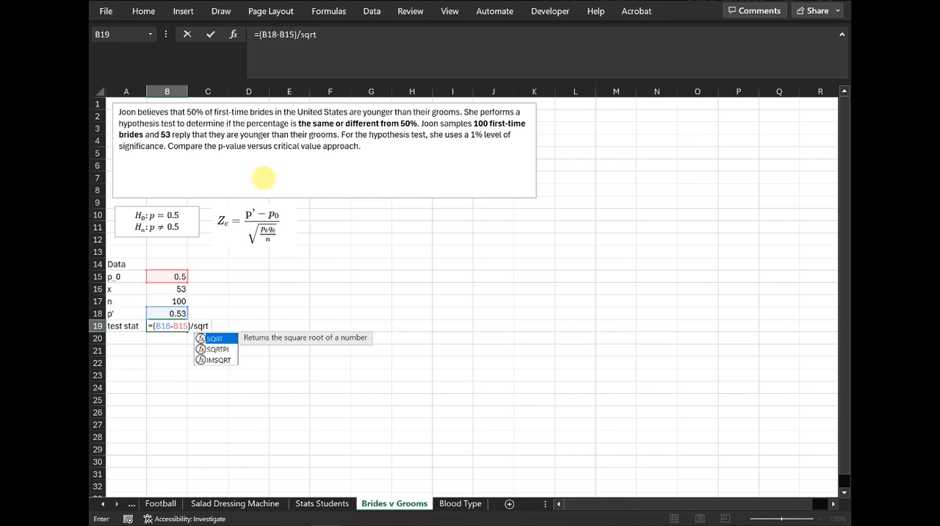
{"action": "type", "text": "("}
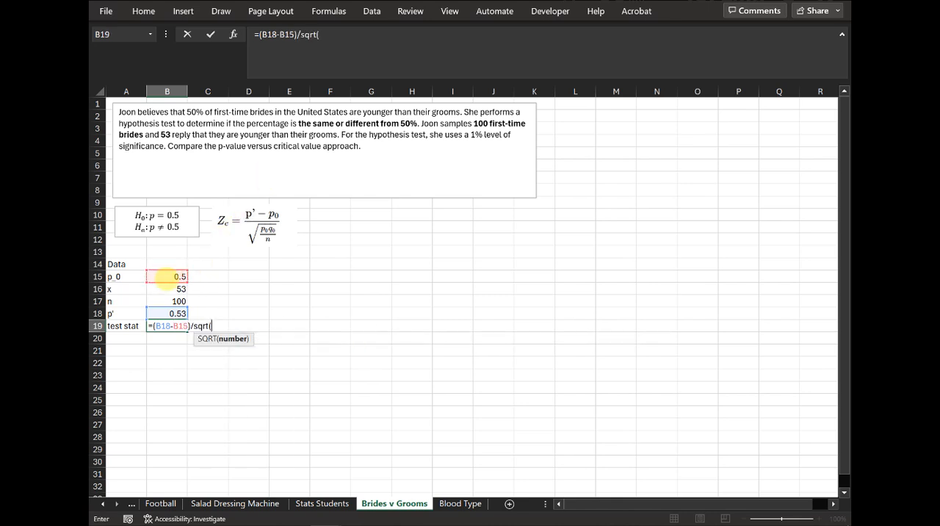
{"action": "left_click", "coordinate": [164, 276]}
{"action": "type", "text": "*"}
{"action": "type", "text": "(1-"}
{"action": "left_click", "coordinate": [165, 280]}
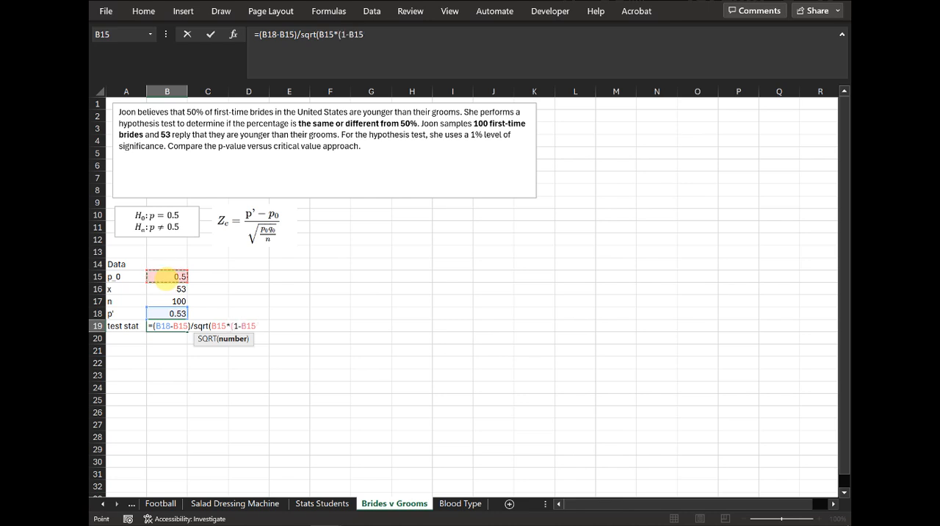
{"action": "type", "text": ")/"}
{"action": "left_click", "coordinate": [158, 300]}
{"action": "type", "text": ")/B17"}
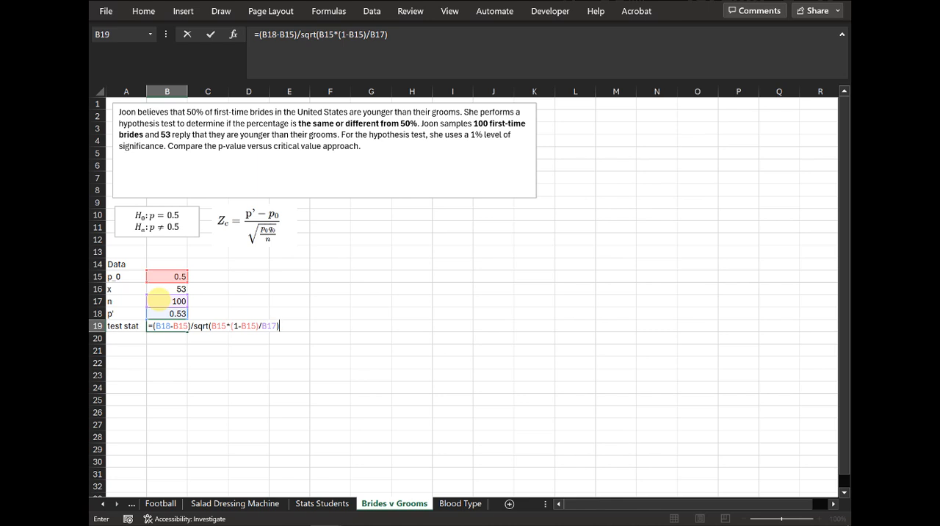
{"action": "key", "text": "Return"}
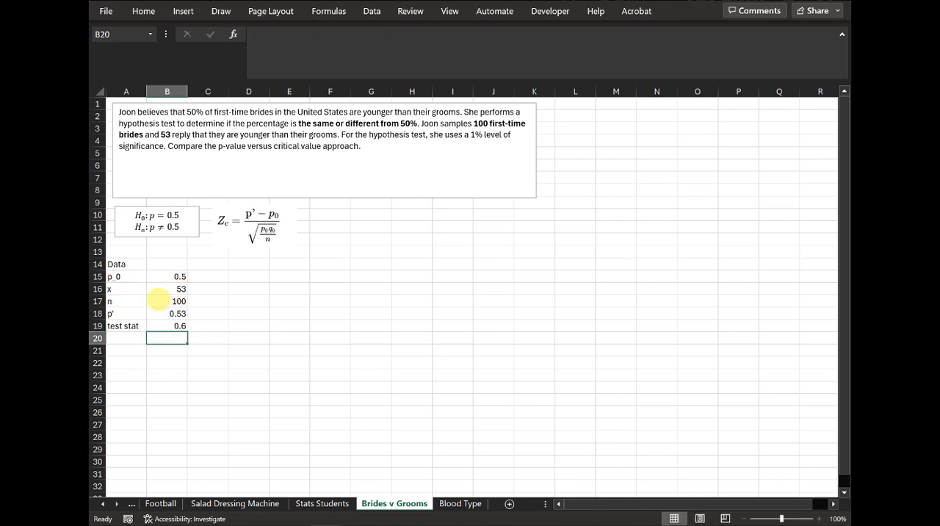
Step: Enter the section heading "p-value" in A21, leaving a blank row below the data
{"action": "key", "text": "Return"}
{"action": "key", "text": "Left"}
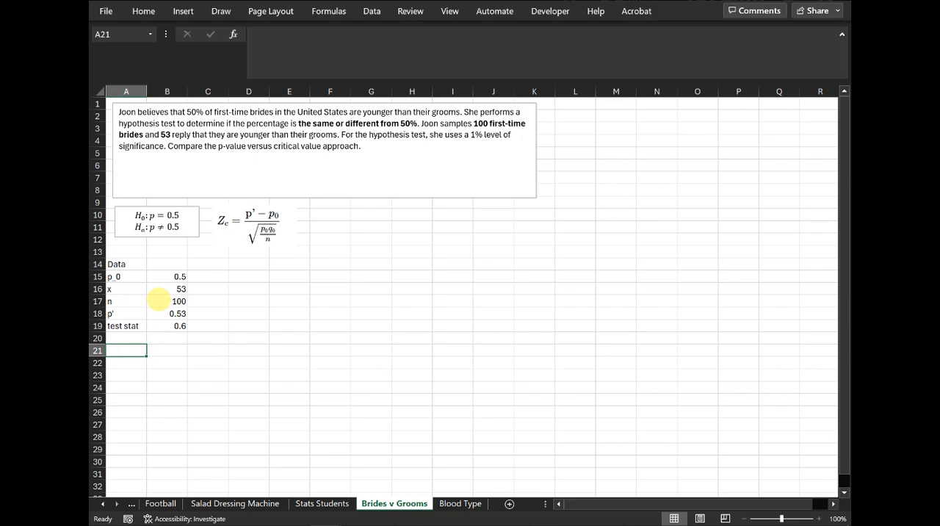
{"action": "key", "text": "Down"}
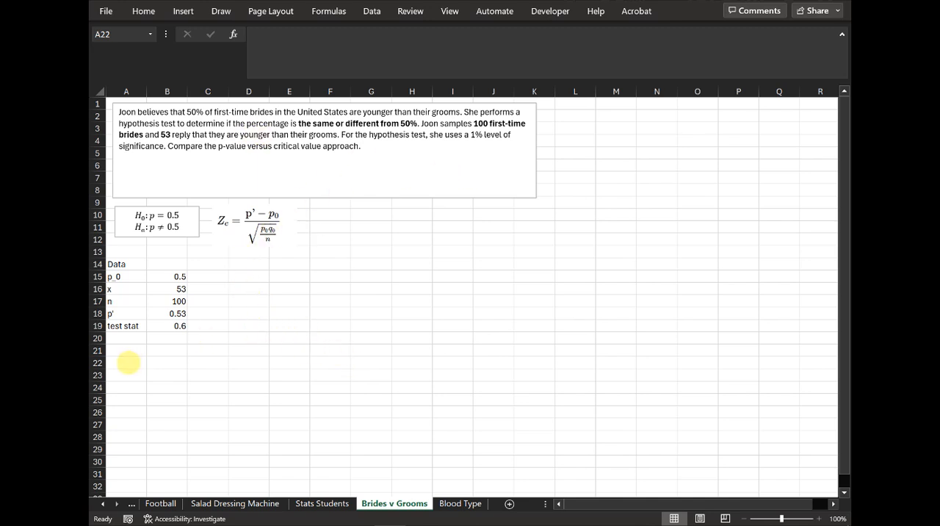
{"action": "left_click", "coordinate": [126, 362]}
{"action": "left_click", "coordinate": [126, 352]}
{"action": "type", "text": "p"}
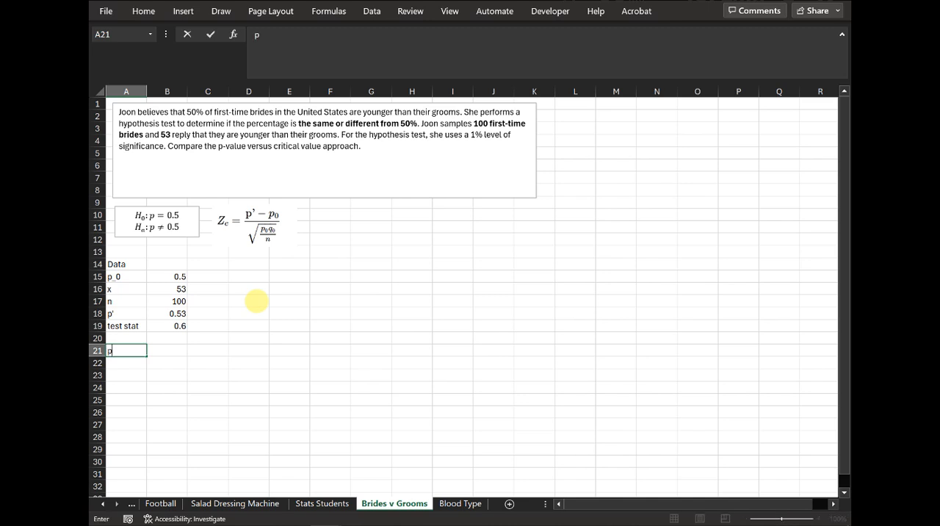
{"action": "type", "text": "-value"}
{"action": "key", "text": "Return"}
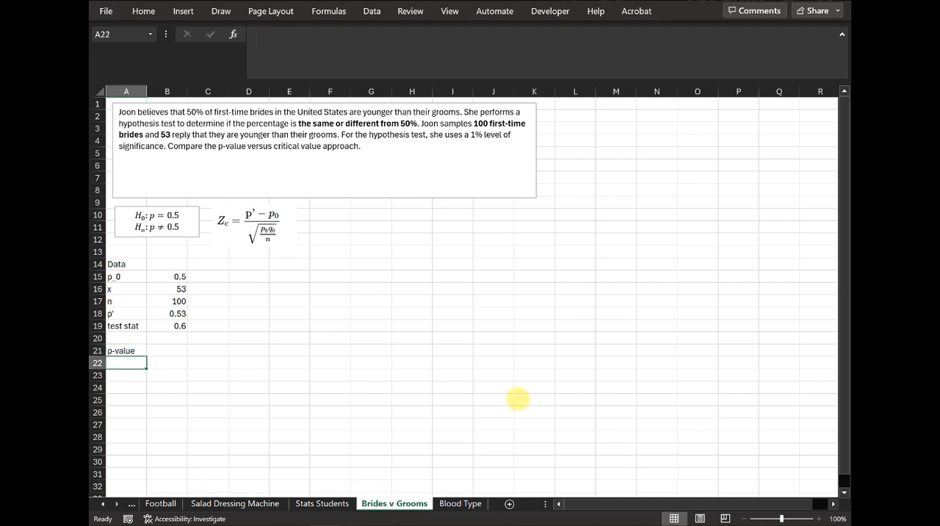
Step: Enter the section heading "critical value" in J21 and add an alpha row below it with 0.01 in K22
{"action": "left_click", "coordinate": [498, 349]}
{"action": "type", "text": "crit"}
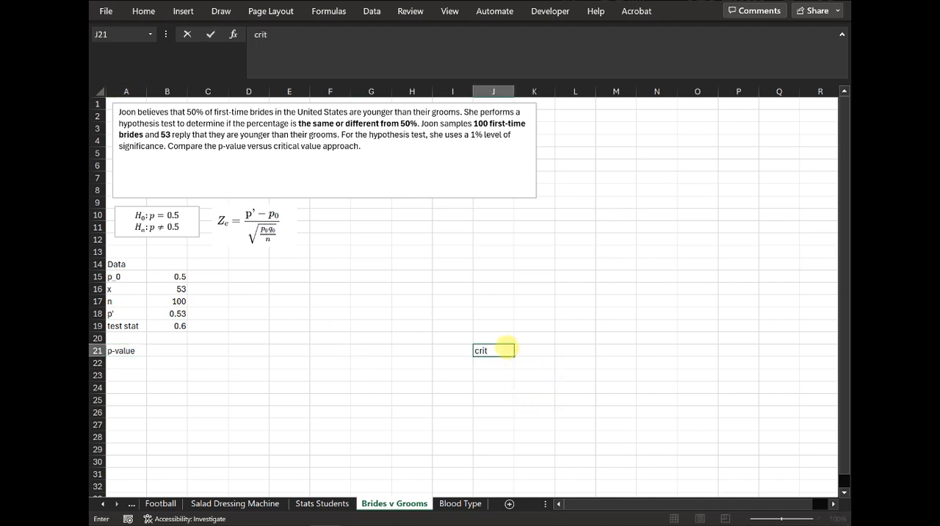
{"action": "type", "text": "ical value"}
{"action": "key", "text": "Return"}
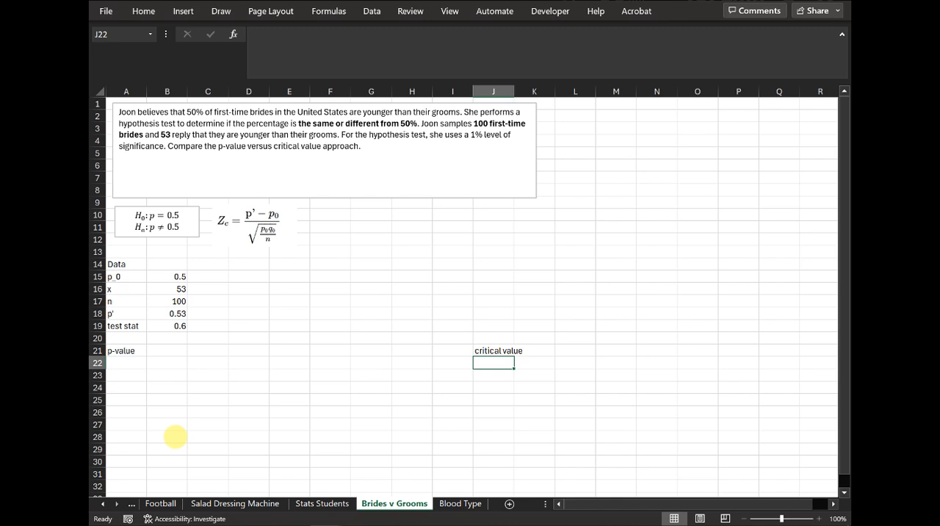
{"action": "type", "text": "alpha"}
{"action": "key", "text": "Tab"}
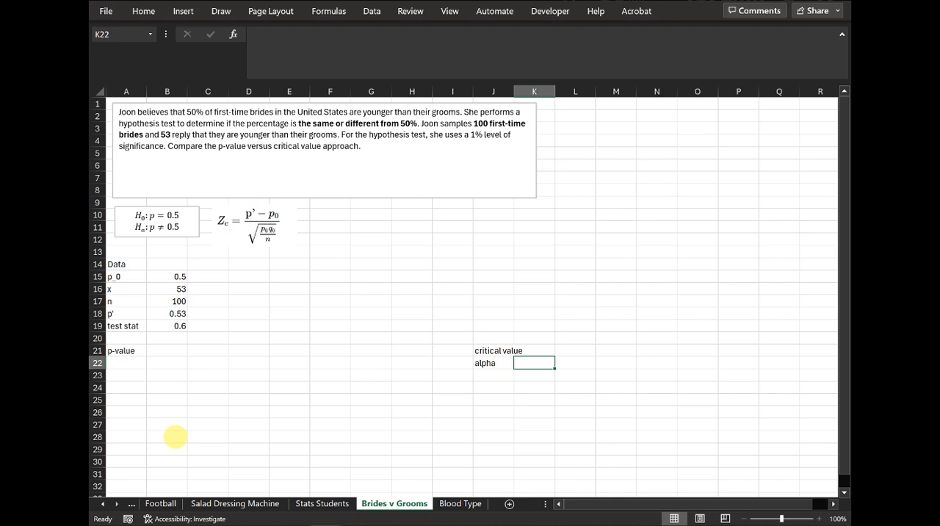
{"action": "type", "text": "0.01"}
{"action": "key", "text": "Return"}
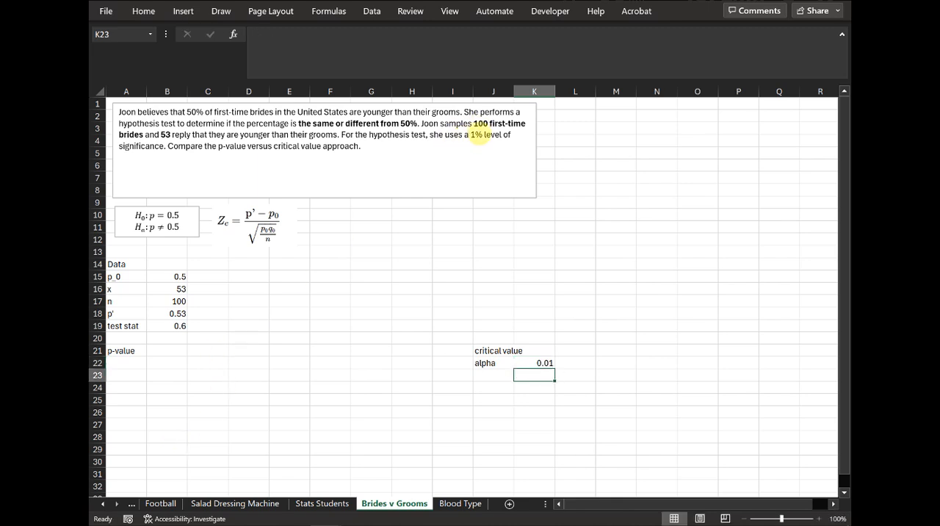
Step: Add an "alpha/2" row in J23 with the formula =K22/2 in K23
{"action": "left_click", "coordinate": [482, 374]}
{"action": "type", "text": "alpha/2"}
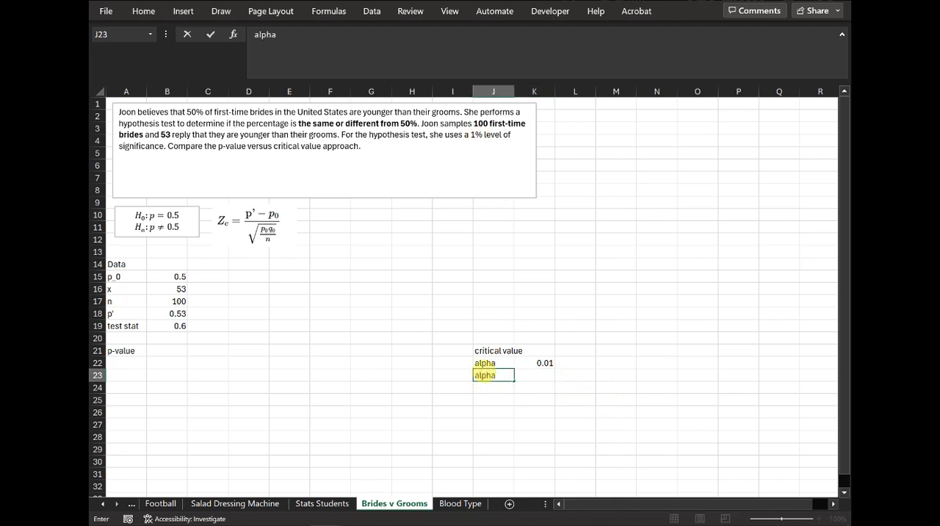
{"action": "key", "text": "Tab"}
{"action": "type", "text": "=K22/2"}
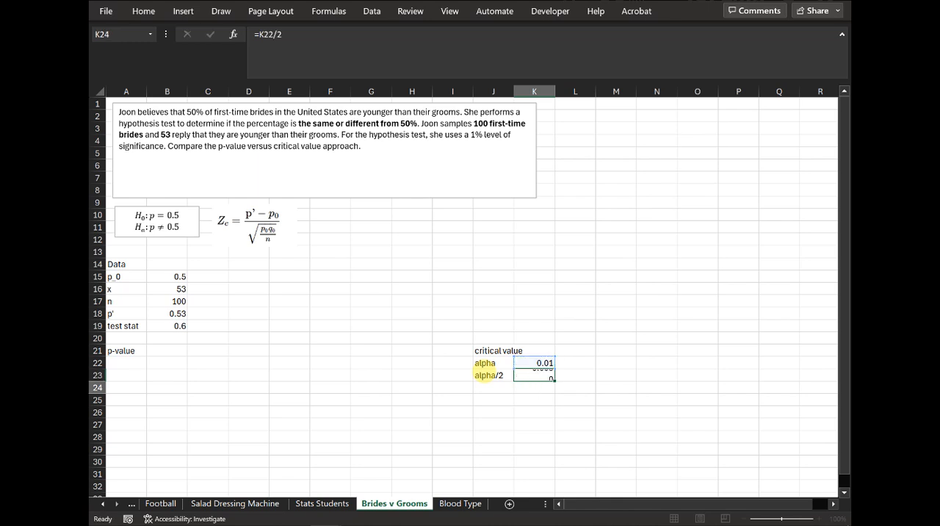
{"action": "key", "text": "Return"}
Step: Add a "critical value" row in J24 with =NORM.S.INV(K23) in K24, and widen column J to fit the label
{"action": "key", "text": "Left"}
{"action": "type", "text": "critical value"}
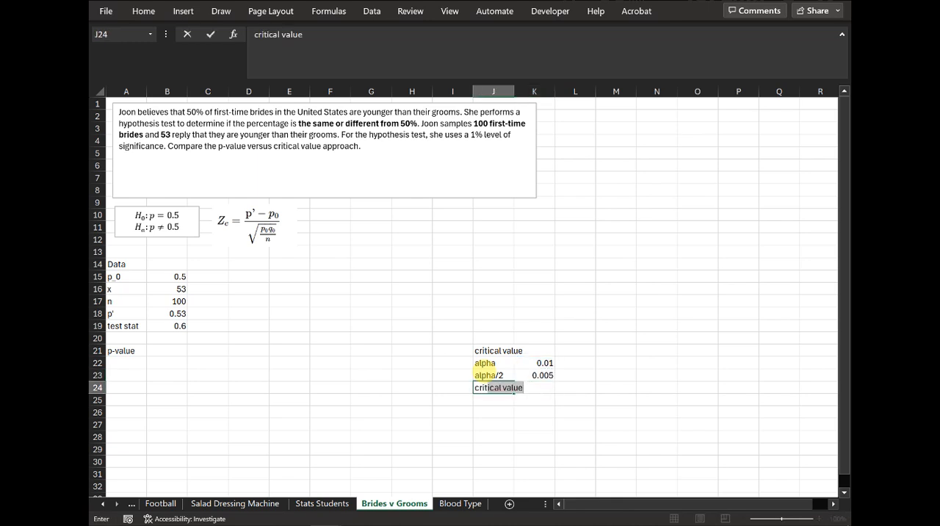
{"action": "key", "text": "Tab"}
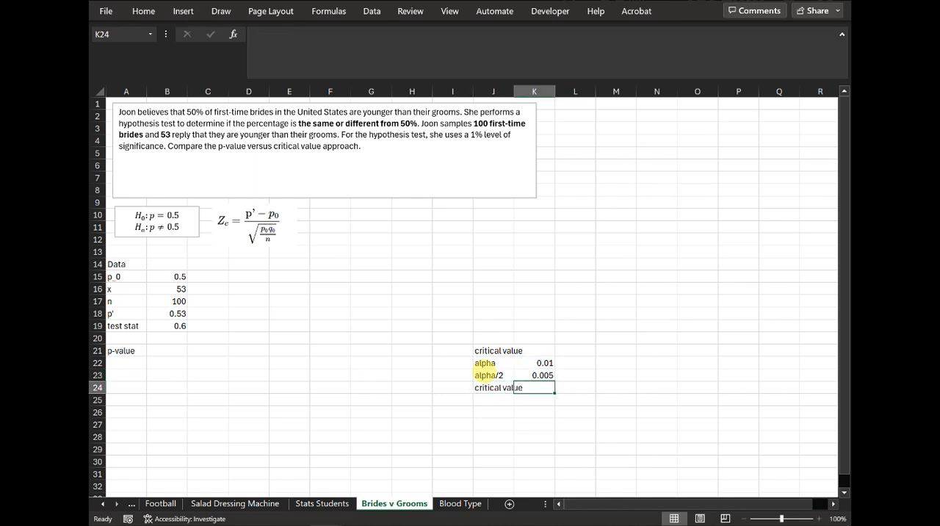
{"action": "type", "text": "=inv."}
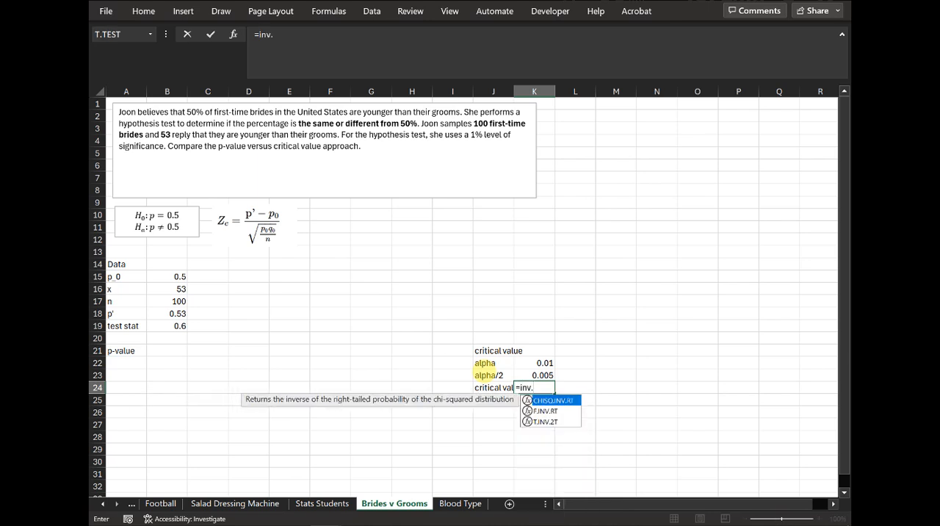
{"action": "type", "text": "s"}
{"action": "key", "text": "BackSpace"}
{"action": "key", "text": "BackSpace"}
{"action": "key", "text": "BackSpace"}
{"action": "key", "text": "BackSpace"}
{"action": "key", "text": "BackSpace"}
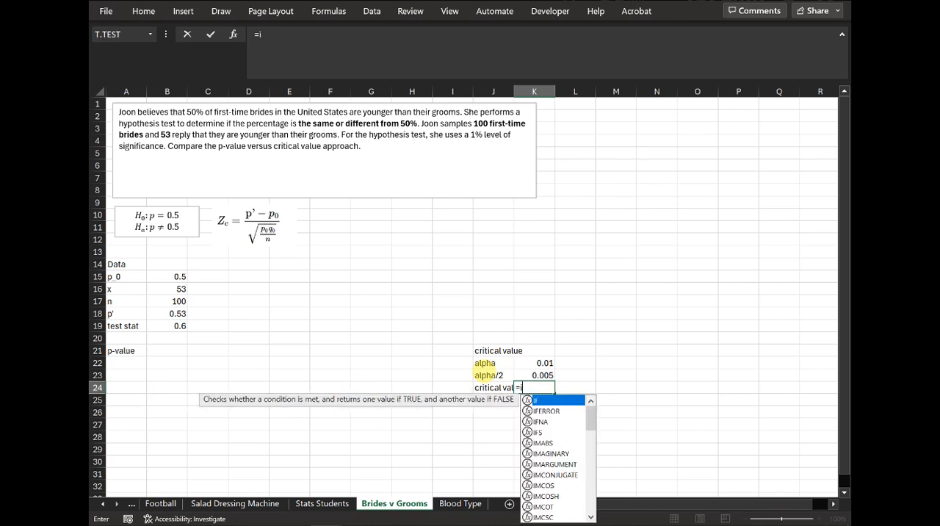
{"action": "type", "text": "norm.s.i"}
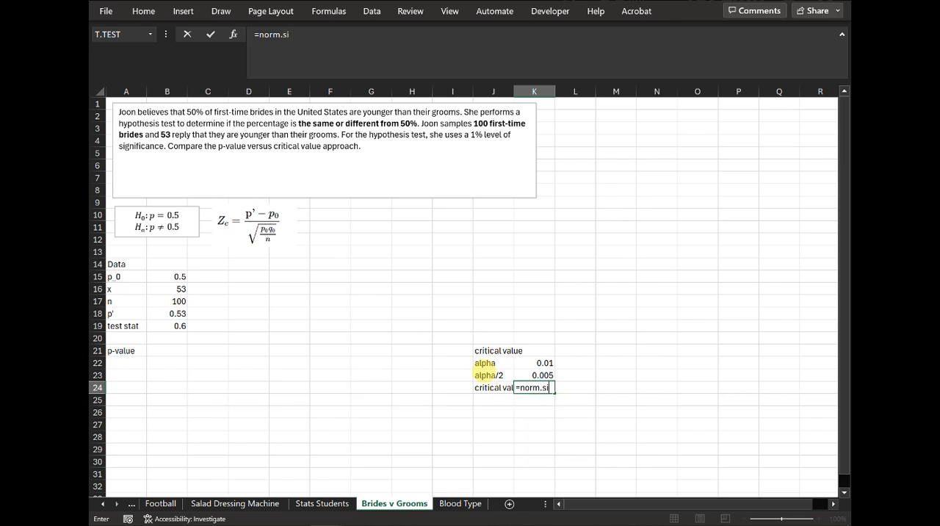
{"action": "type", "text": "nv("}
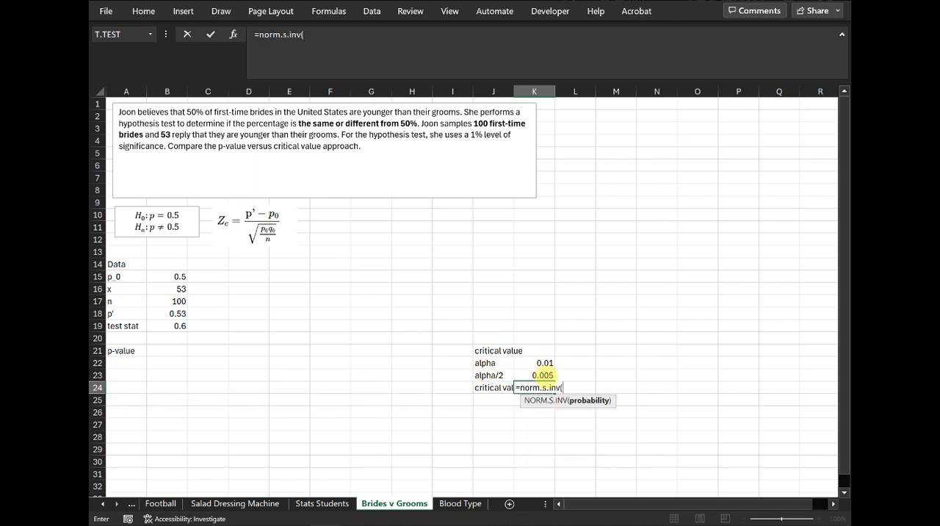
{"action": "left_click", "coordinate": [525, 375]}
{"action": "key", "text": "Return"}
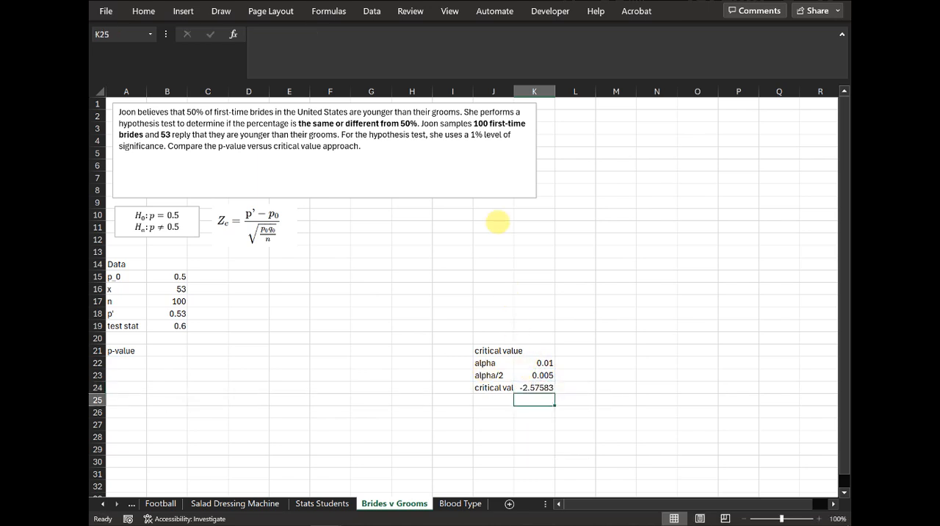
{"action": "left_click_drag", "start_coordinate": [513, 91], "coordinate": [532, 90]}
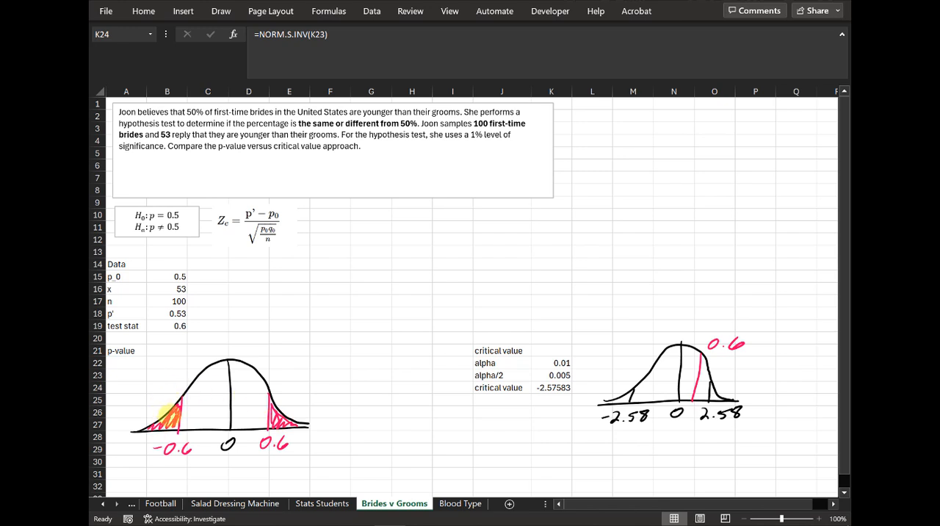
Step: Calculate the cumulative standard normal probability of the test statistic in E21 with =NORM.S.DIST(B19,TRUE)
{"action": "left_click", "coordinate": [291, 352]}
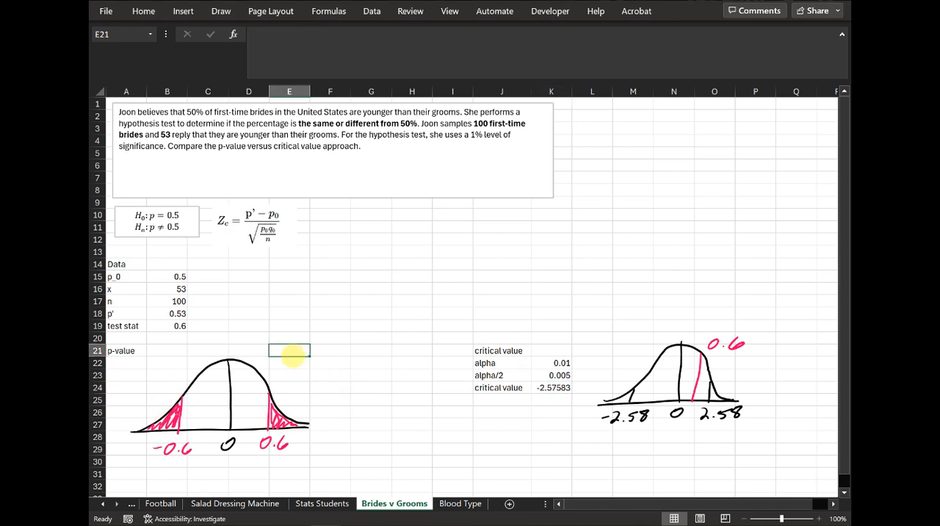
{"action": "type", "text": "=norm."}
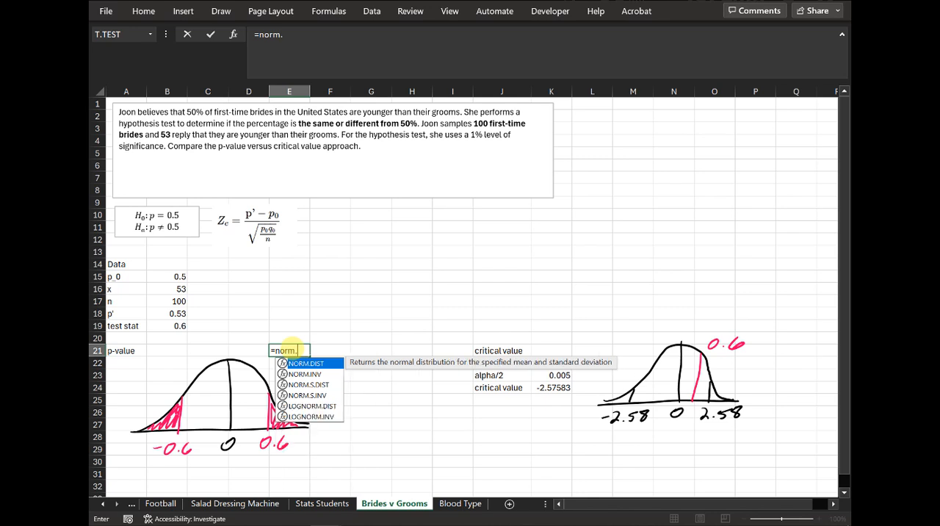
{"action": "type", "text": "s.dist"}
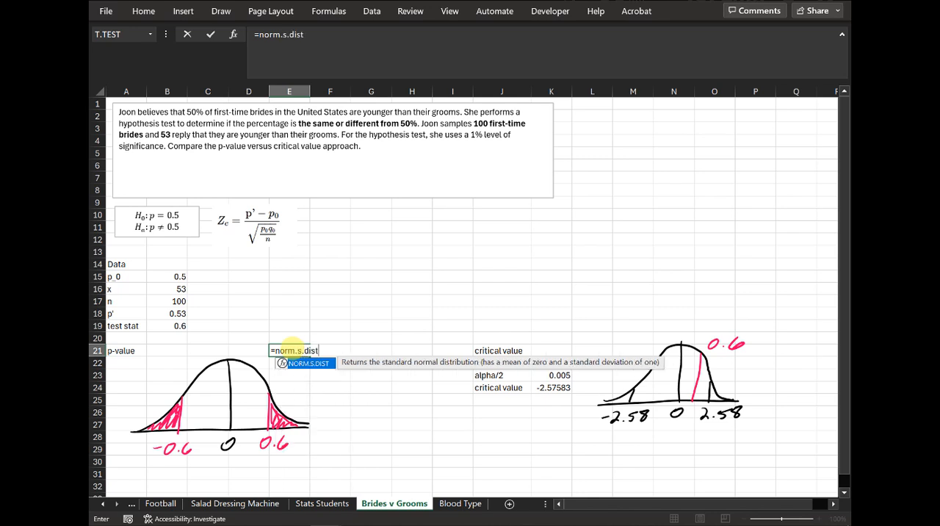
{"action": "type", "text": "("}
{"action": "left_click", "coordinate": [165, 326]}
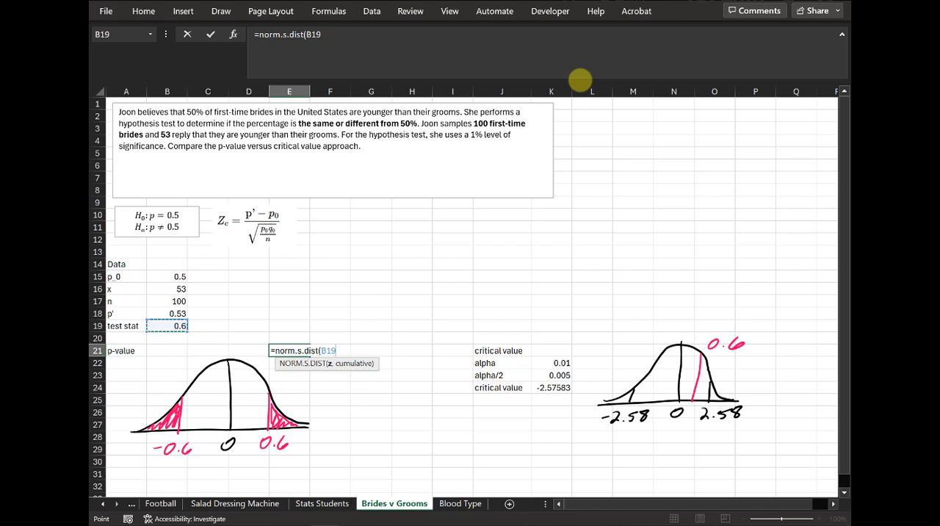
{"action": "type", "text": ")"}
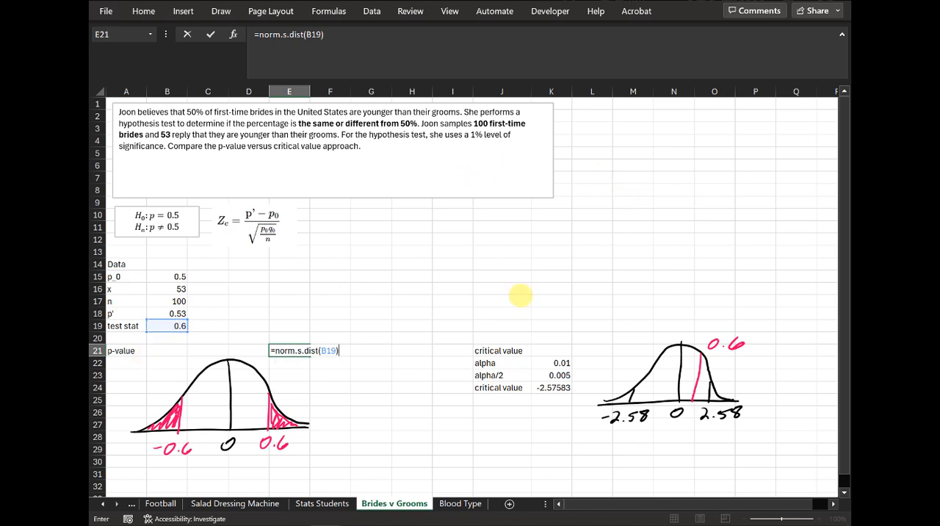
{"action": "key", "text": "Return"}
{"action": "left_click", "coordinate": [475, 292]}
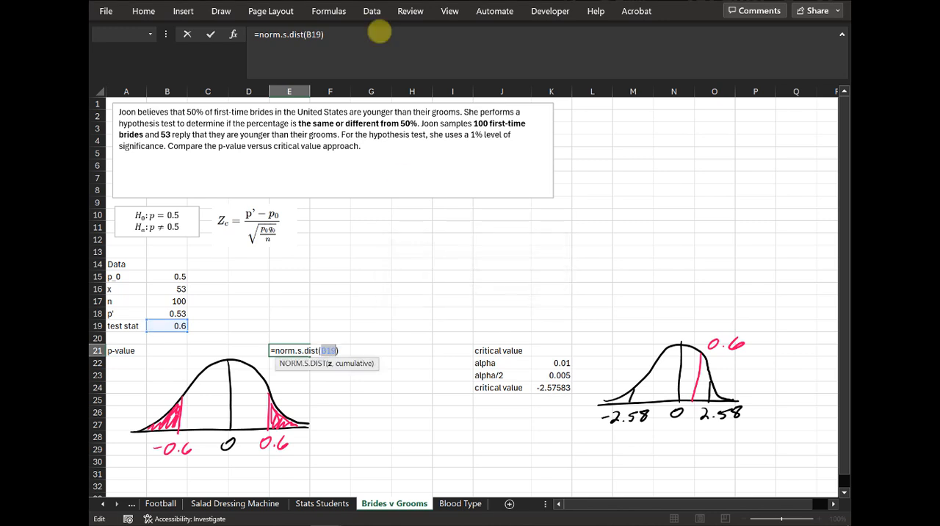
{"action": "left_click", "coordinate": [382, 42]}
{"action": "key", "text": "Left"}
{"action": "type", "text": ",true"}
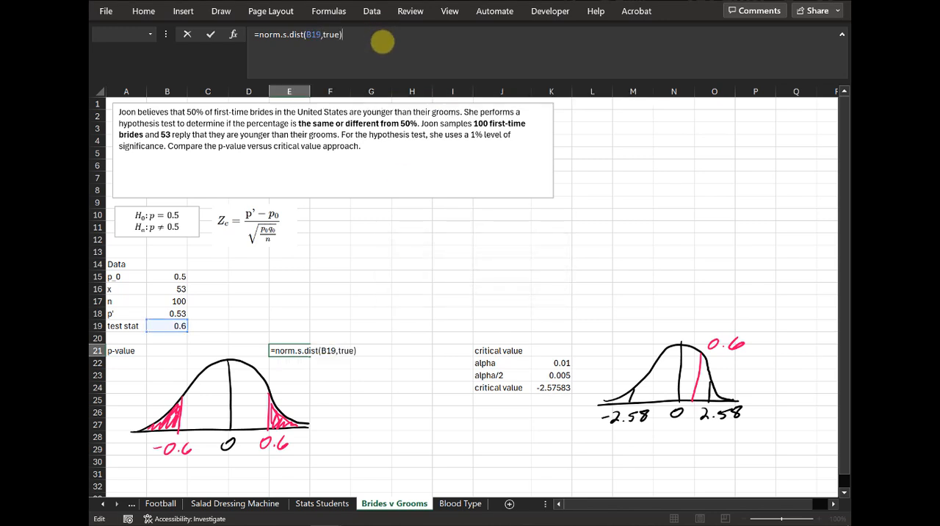
{"action": "key", "text": "Return"}
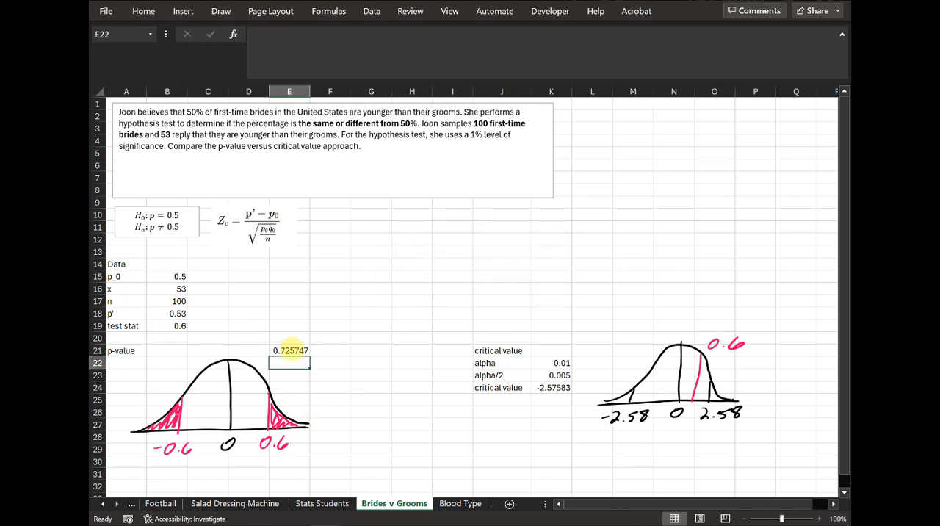
Step: Change the formula in E21 to the right-tail probability =1-NORM.S.DIST(B19,TRUE)
{"action": "left_click", "coordinate": [291, 352]}
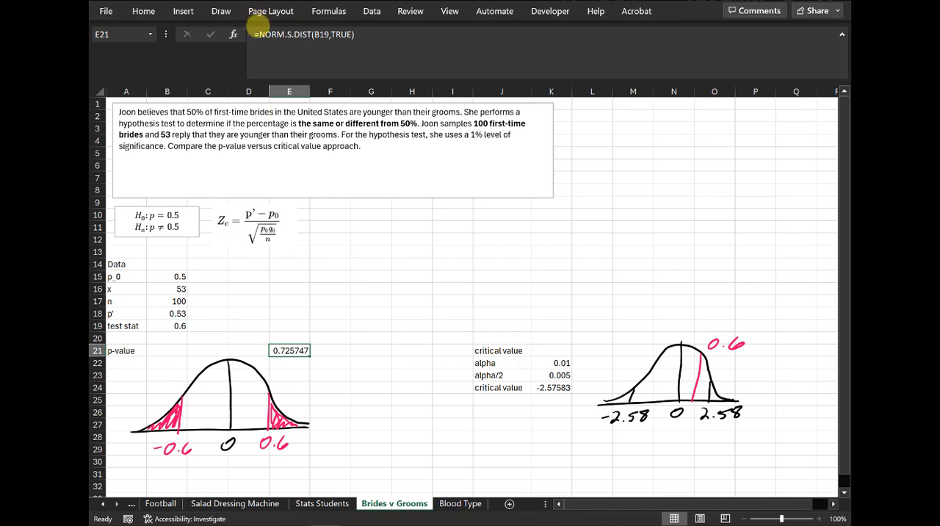
{"action": "left_click", "coordinate": [258, 34]}
{"action": "type", "text": "1-"}
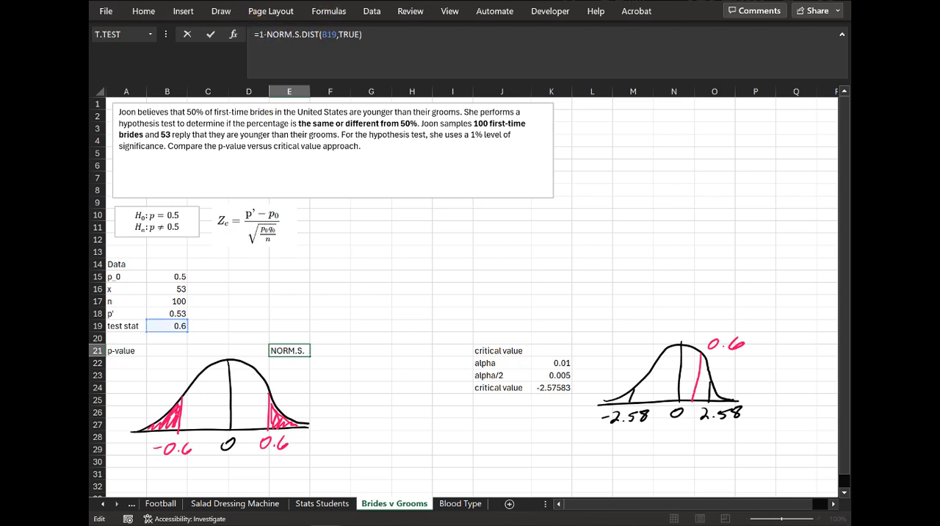
{"action": "key", "text": "Return"}
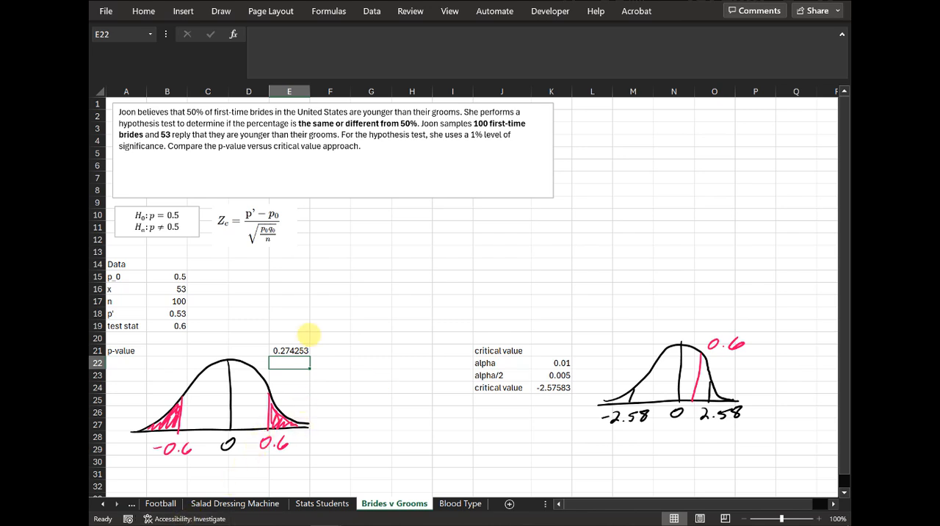
Step: Remove the "1-" from the formula in E21, restoring =NORM.S.DIST(B19,TRUE)
{"action": "left_click", "coordinate": [295, 351]}
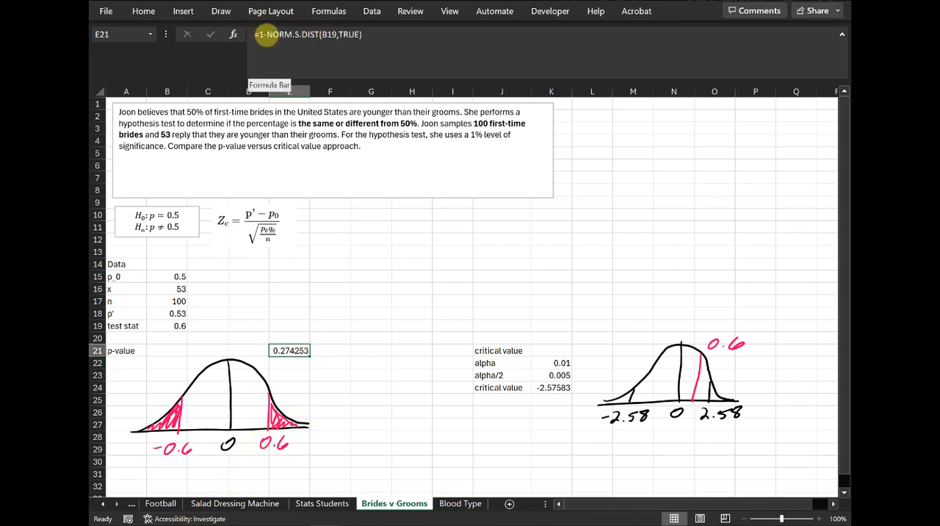
{"action": "left_click", "coordinate": [265, 33]}
{"action": "key", "text": "BackSpace"}
{"action": "key", "text": "Return"}
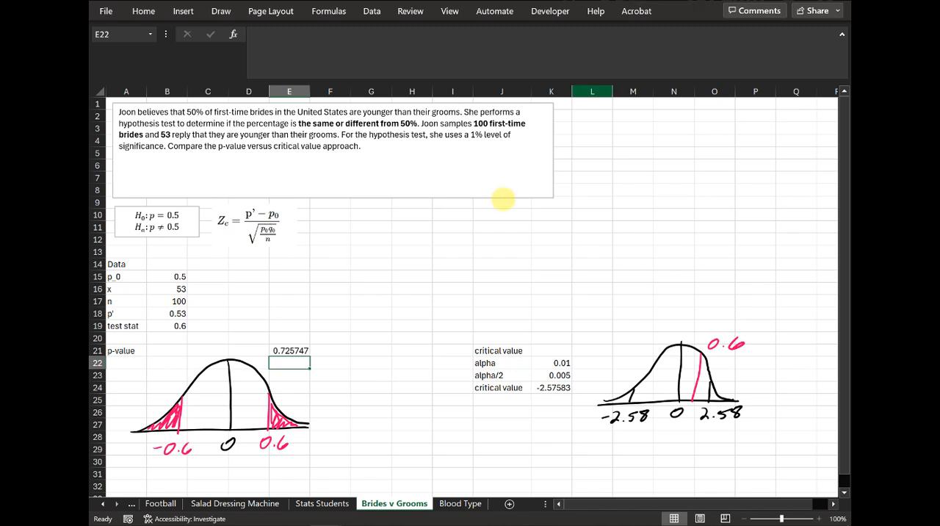
Step: Negate the test statistic in the E21 formula so it reads =NORM.S.DIST(-B19,TRUE)
{"action": "left_click", "coordinate": [292, 351]}
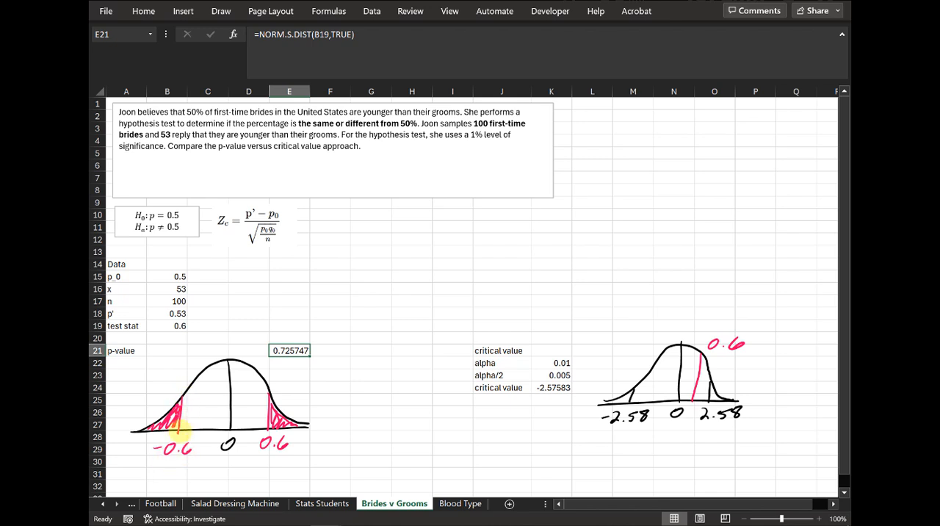
{"action": "left_click", "coordinate": [314, 34]}
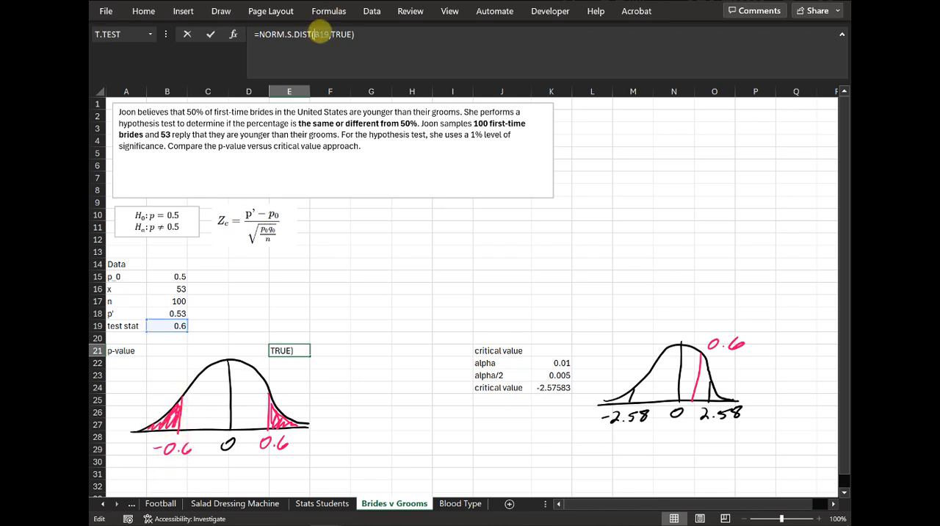
{"action": "type", "text": "-"}
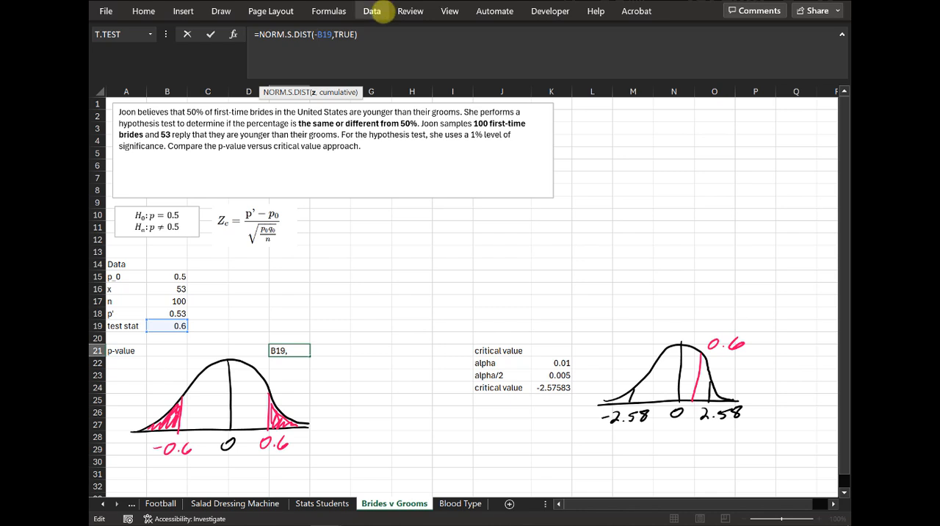
{"action": "key", "text": "Return"}
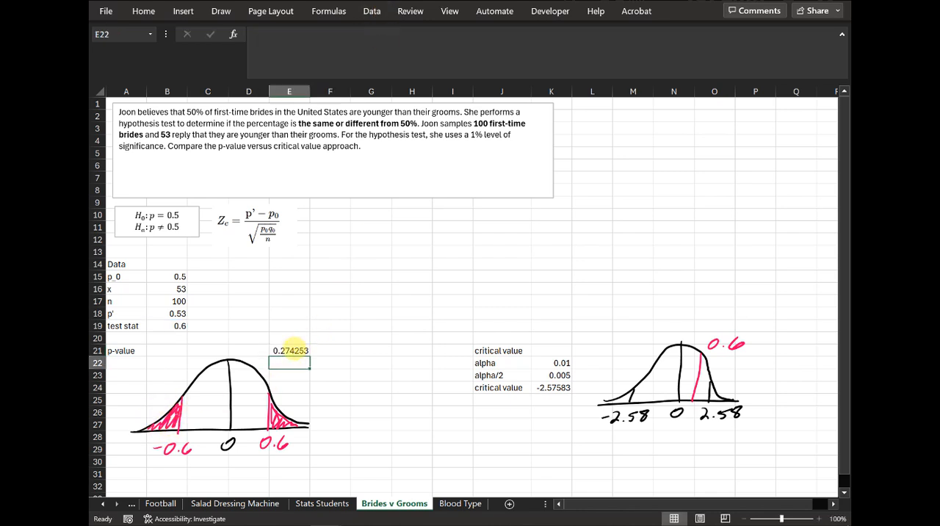
Step: Double the tail probability in E21 for the two-tailed test with =NORM.S.DIST(-B19,TRUE)*2
{"action": "left_click", "coordinate": [294, 350]}
{"action": "left_click", "coordinate": [388, 42]}
{"action": "type", "text": "*2"}
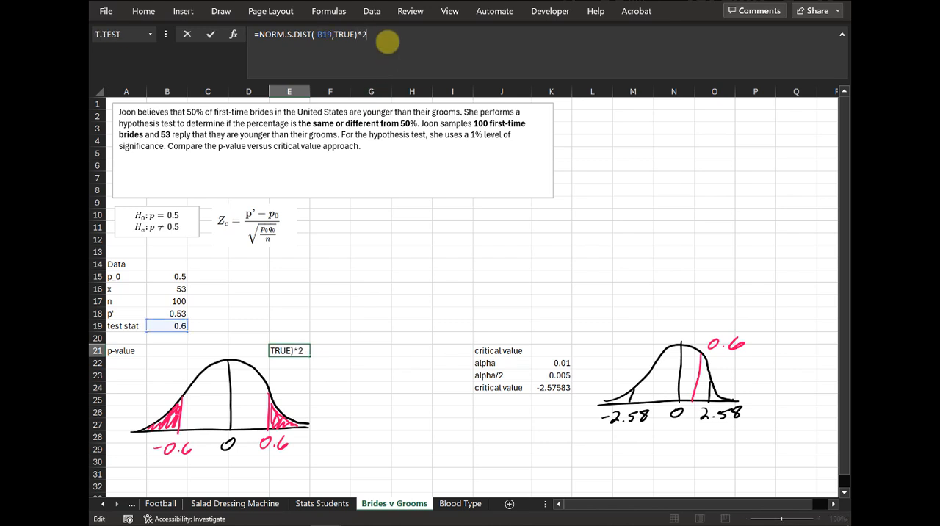
{"action": "key", "text": "Return"}
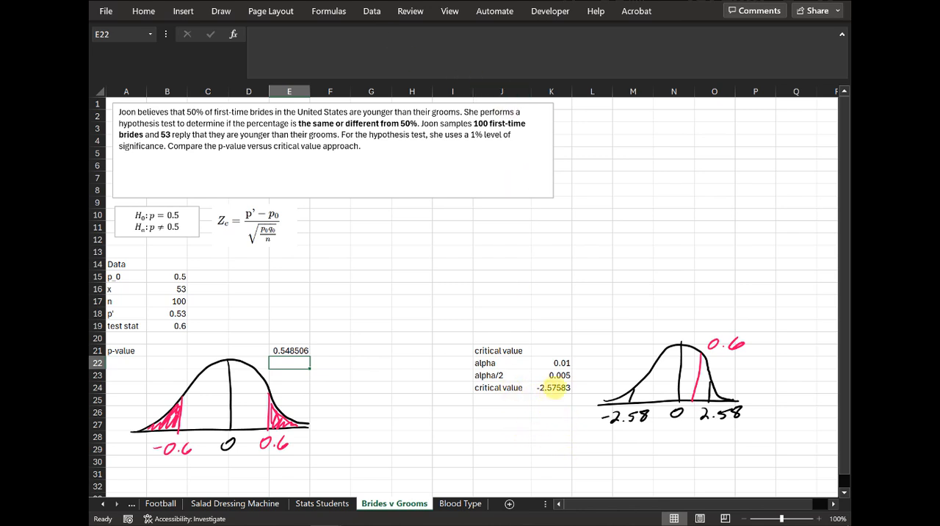
Step: Enter the conclusion "do not reject the null" in E22, below the p-value result
{"action": "left_click", "coordinate": [555, 388]}
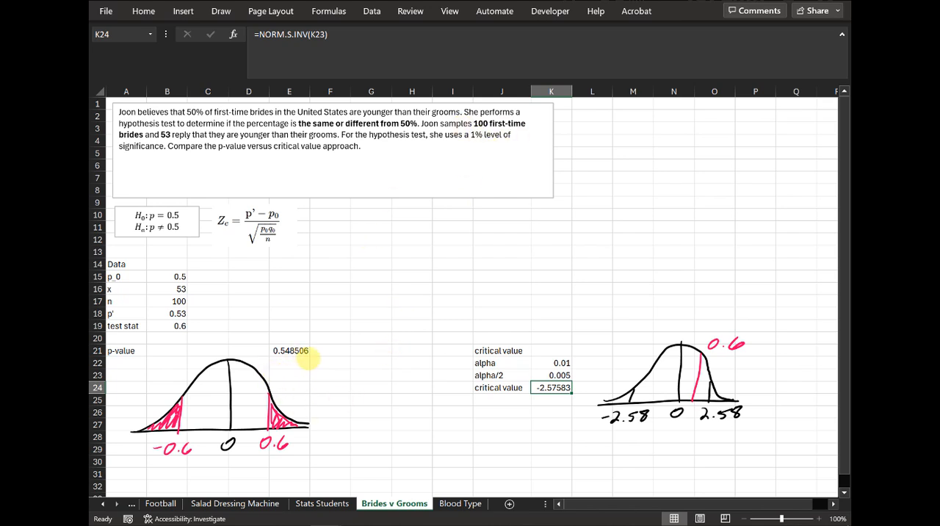
{"action": "left_click", "coordinate": [292, 364]}
{"action": "type", "text": "do"}
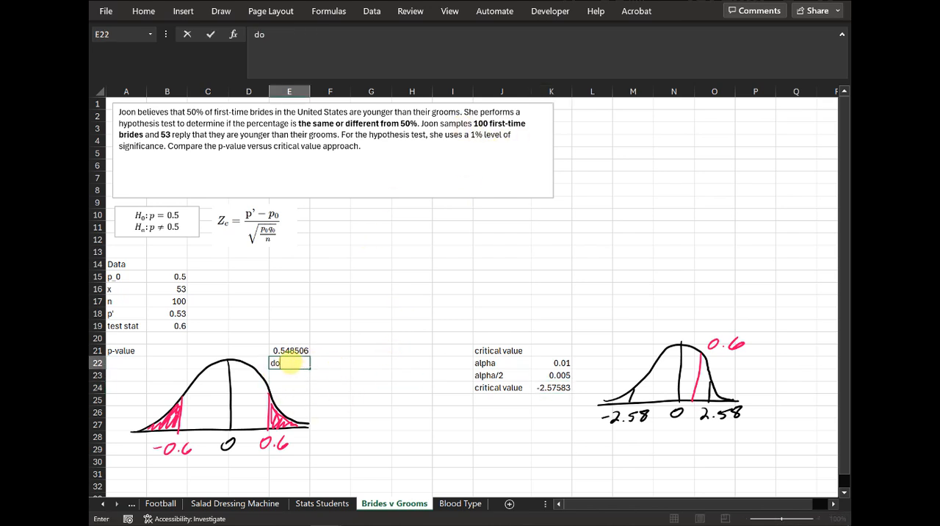
{"action": "type", "text": " not reject the null"}
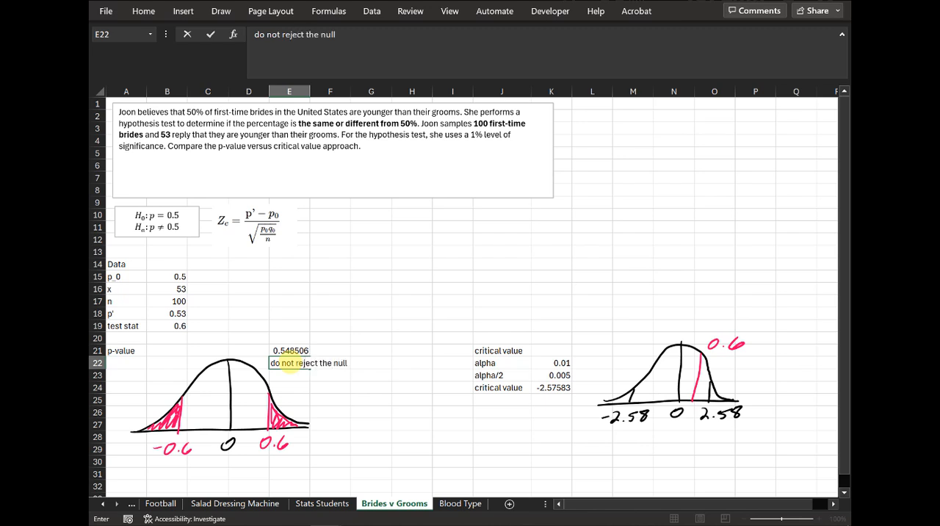
{"action": "key", "text": "Return"}
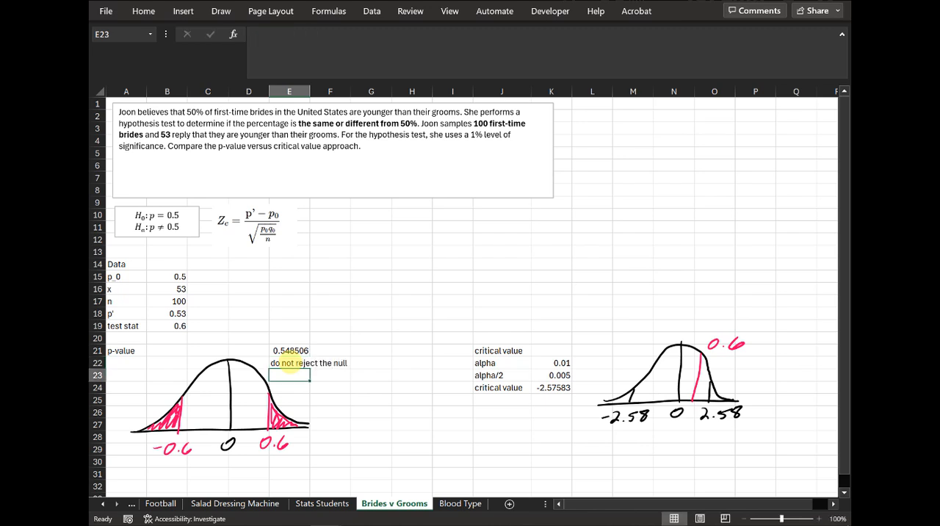